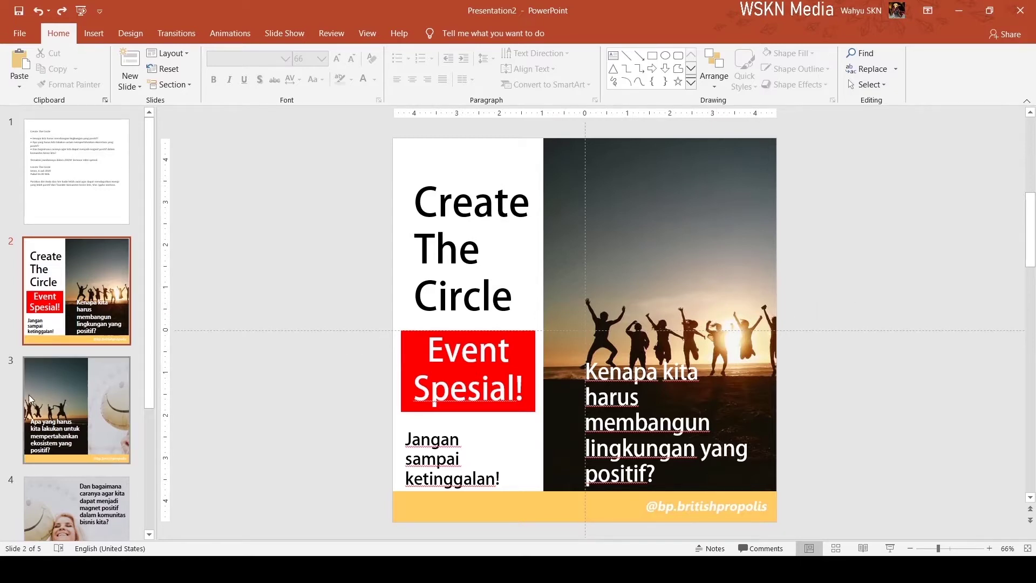
Go back to slide 1, which holds the plain-text draft of the Create The Circle copy.
click(51, 333)
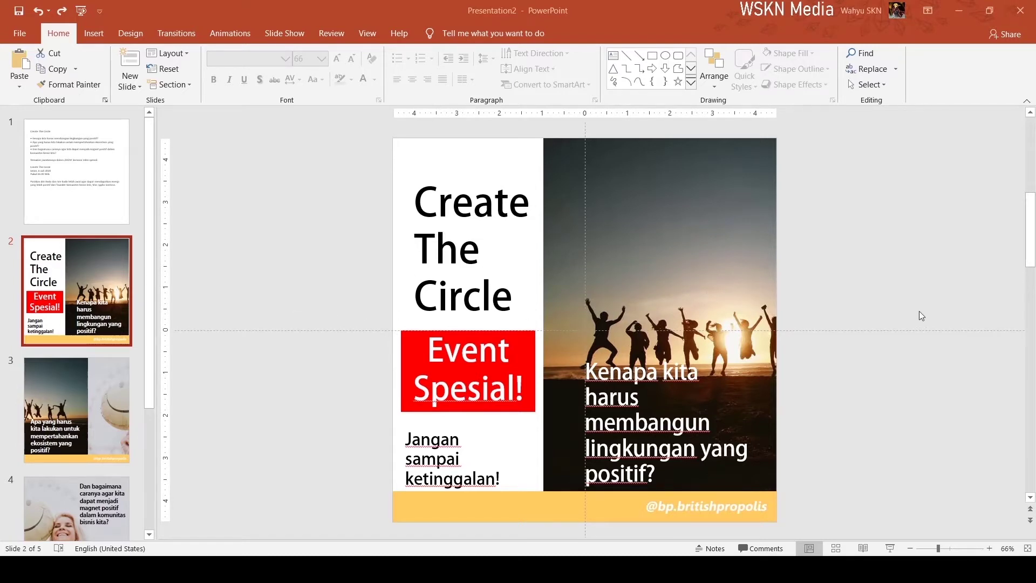
key(Page_Up)
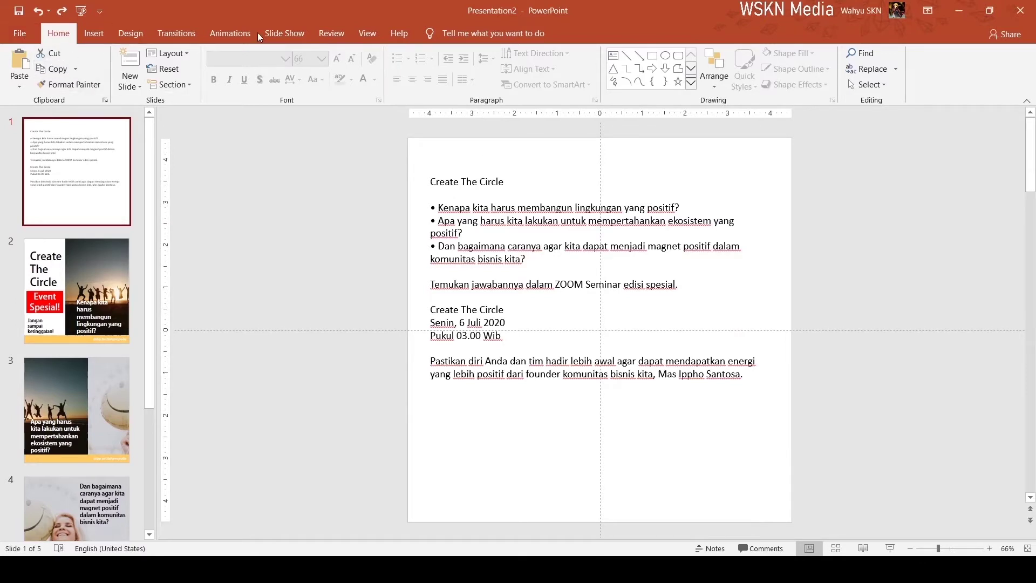
Compare slide 2's Create The Circle poster with the text draft on slide 1.
click(125, 37)
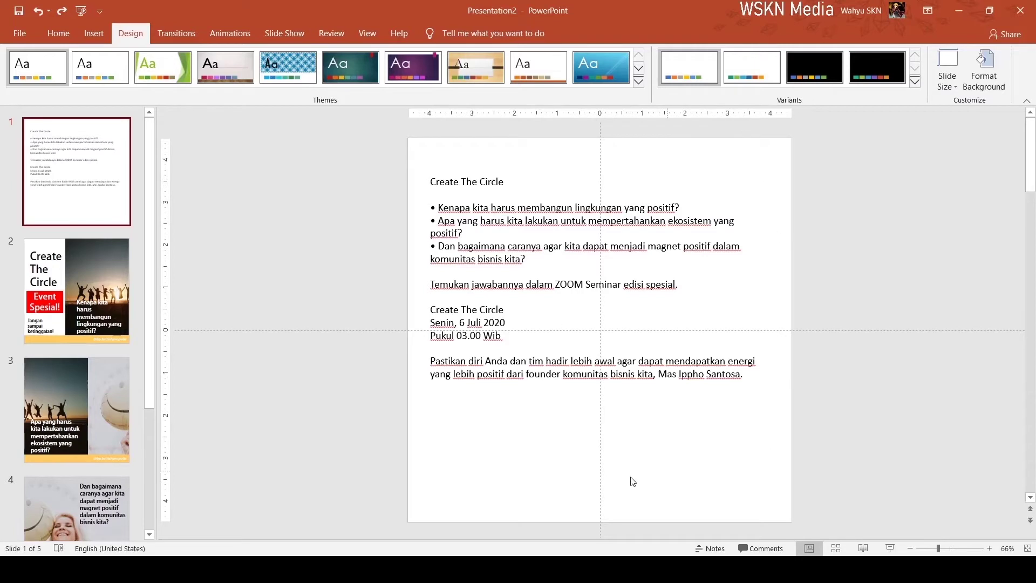
click(45, 288)
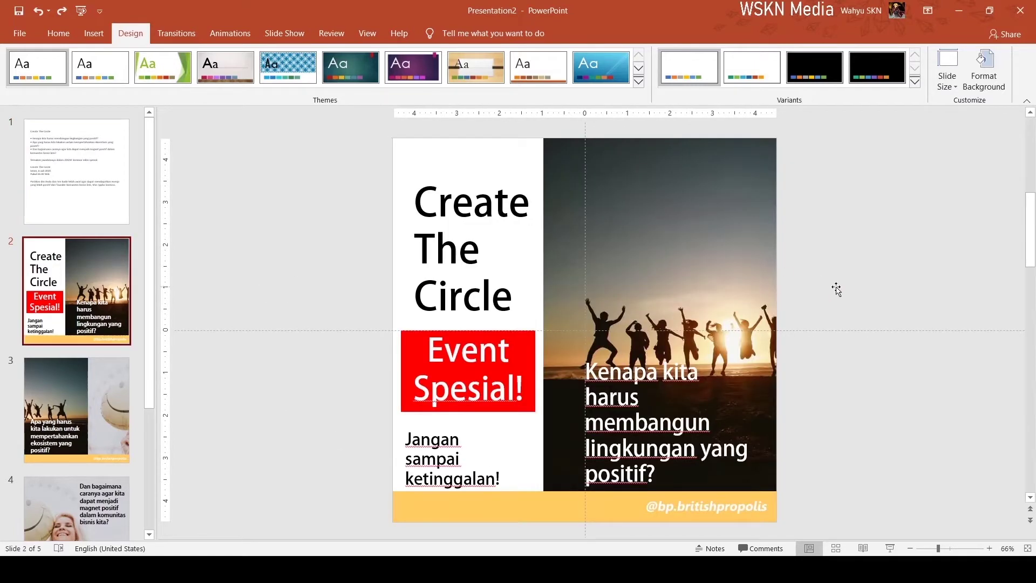
click(451, 220)
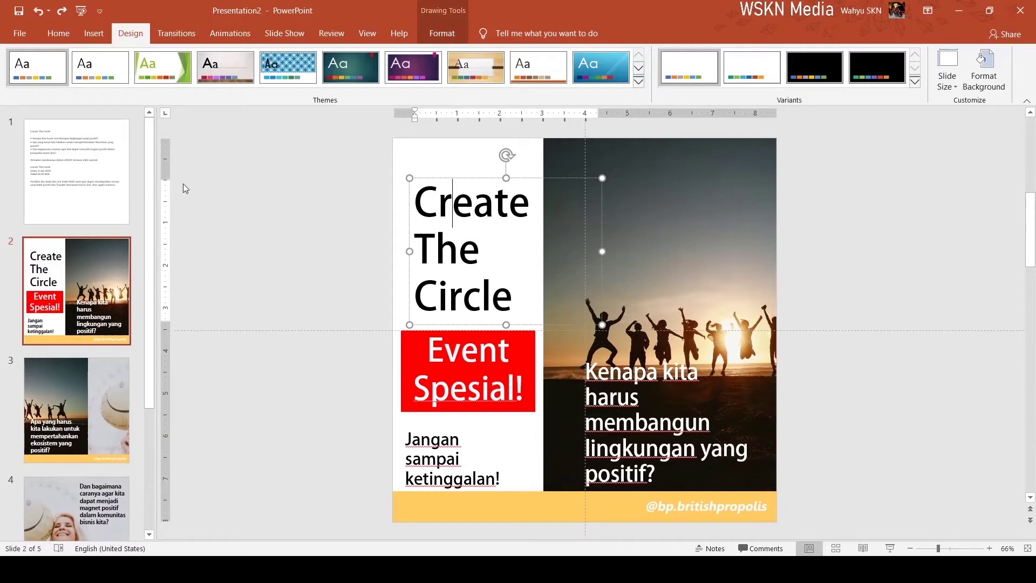
click(130, 175)
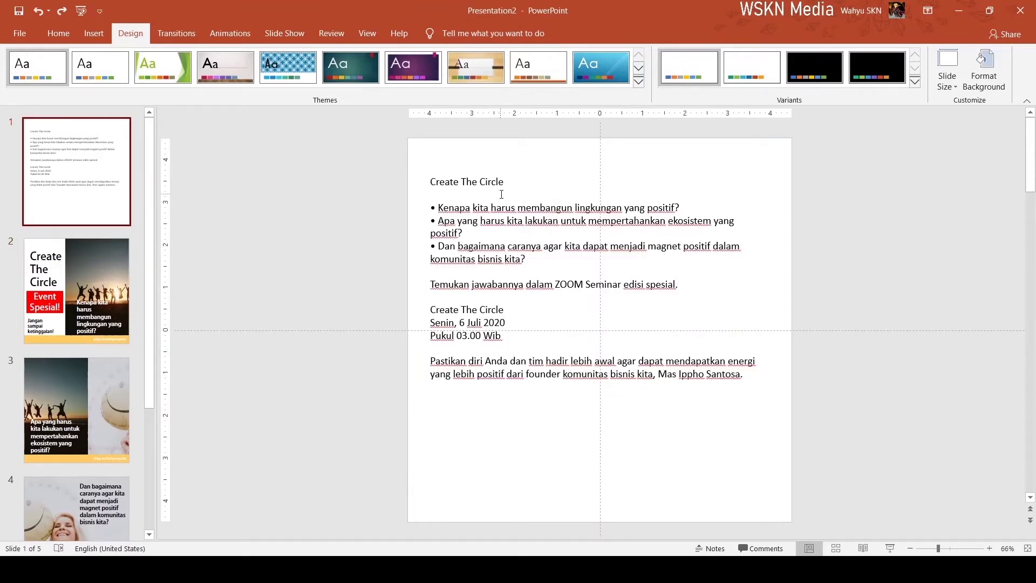
Return to slide 2 and select its title, then its sunset photo.
click(25, 303)
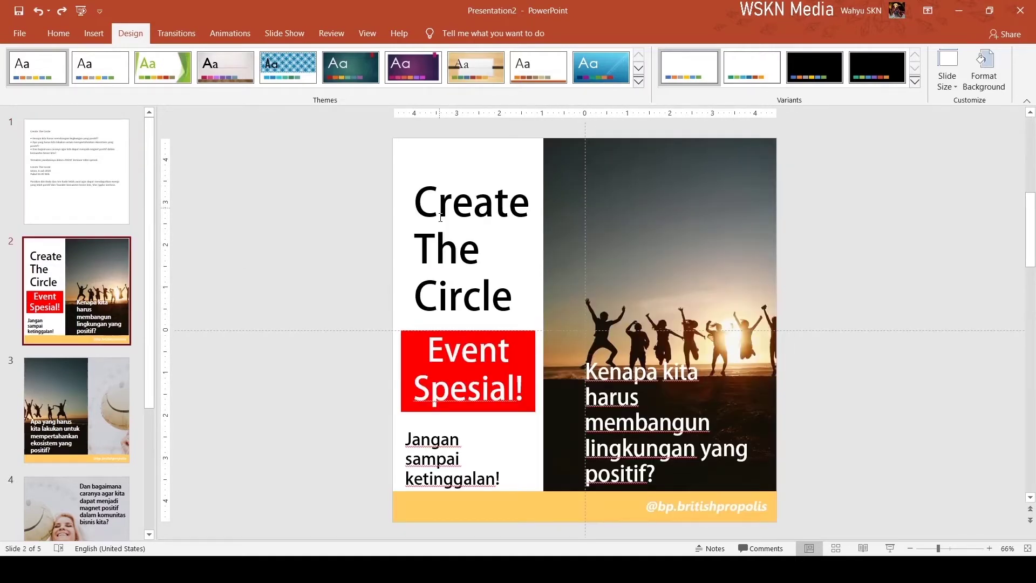
click(435, 249)
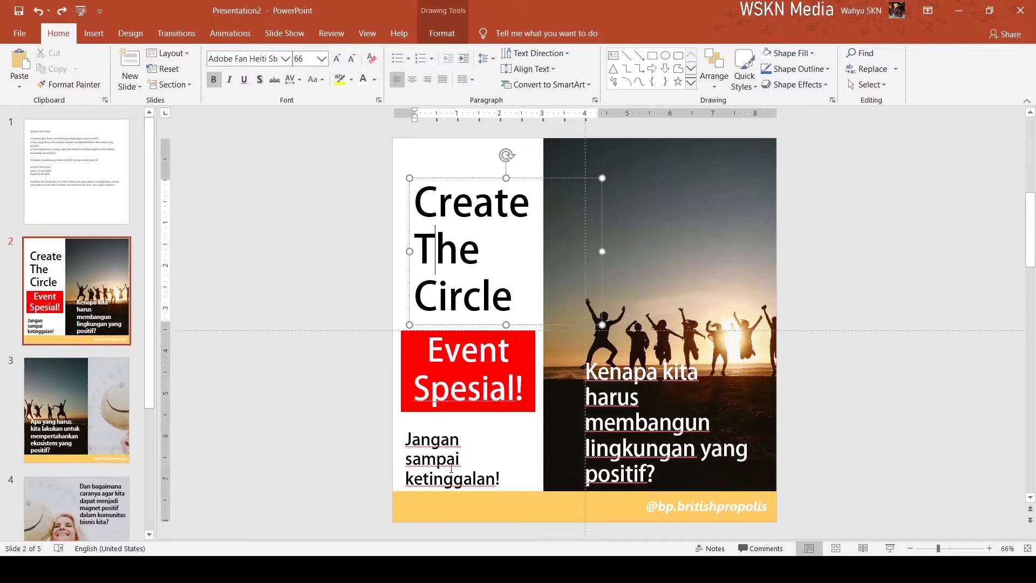
click(678, 198)
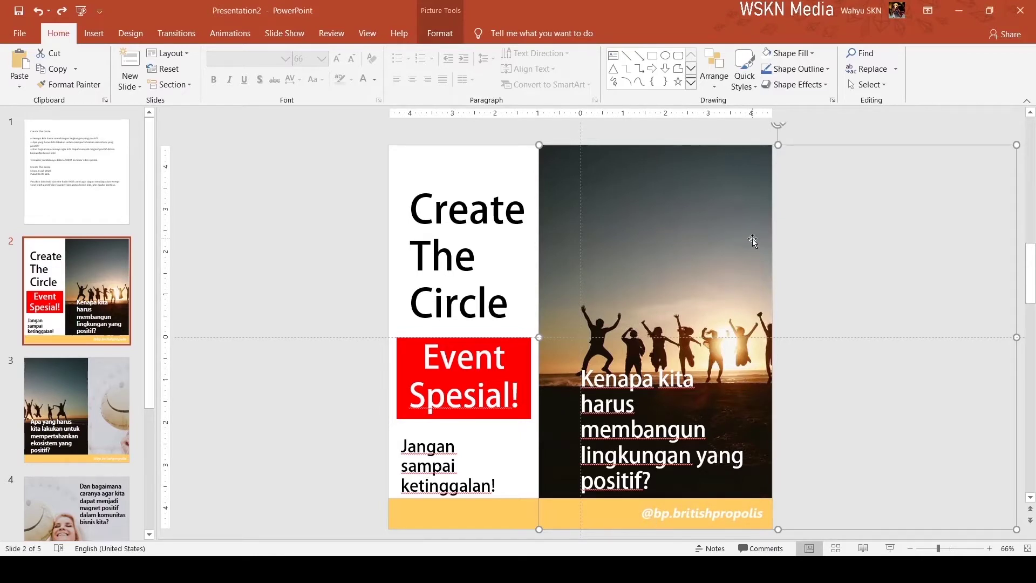
Re-paste the sunset photo, enlarge it and move it to slide 2's right side.
key(Delete)
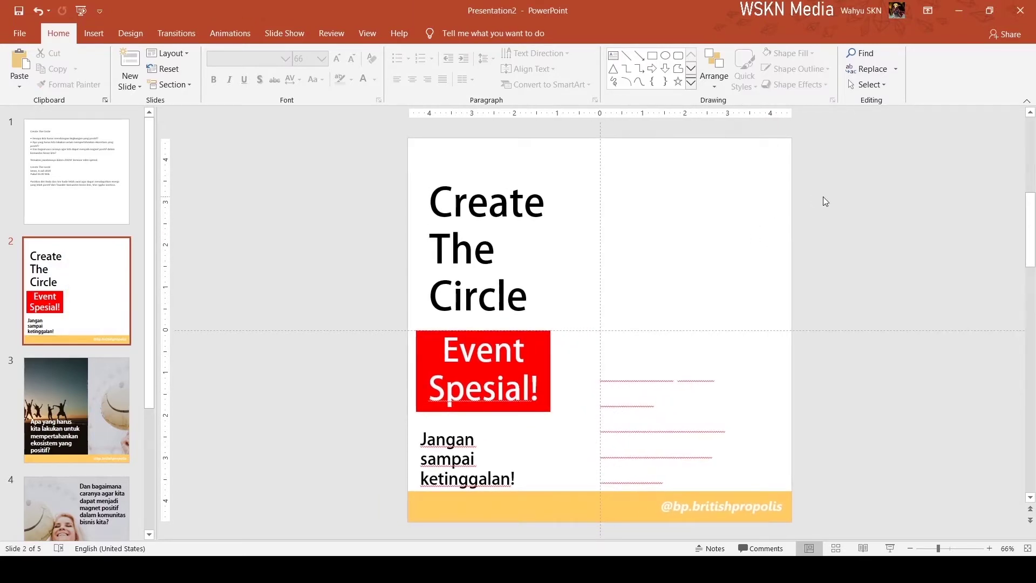
key(ctrl+v)
mouse_move(575, 308)
mouse_down()
mouse_move(769, 253)
mouse_move(748, 244)
mouse_up()
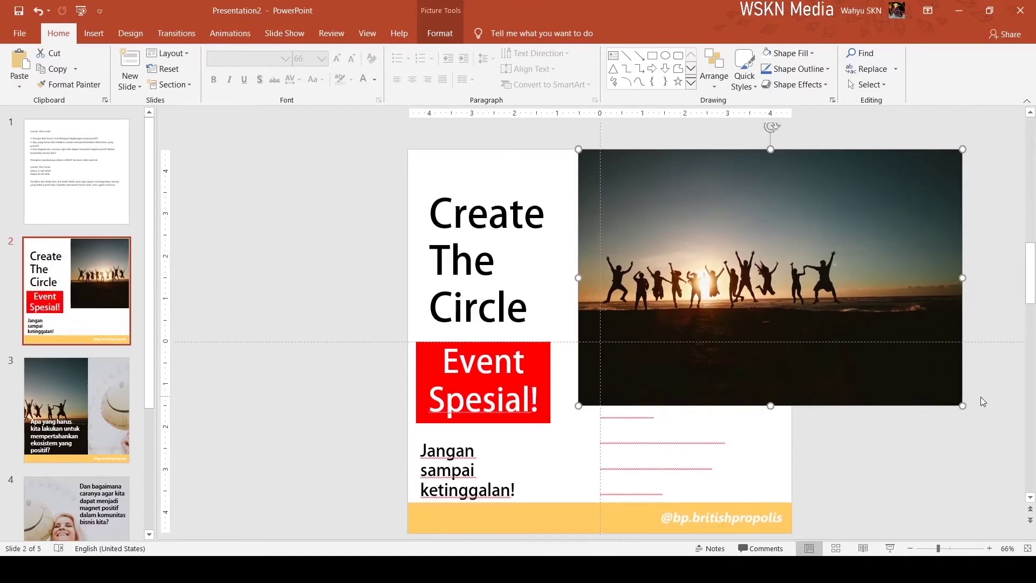
mouse_move(570, 416)
mouse_down()
mouse_move(379, 507)
mouse_move(386, 495)
mouse_up()
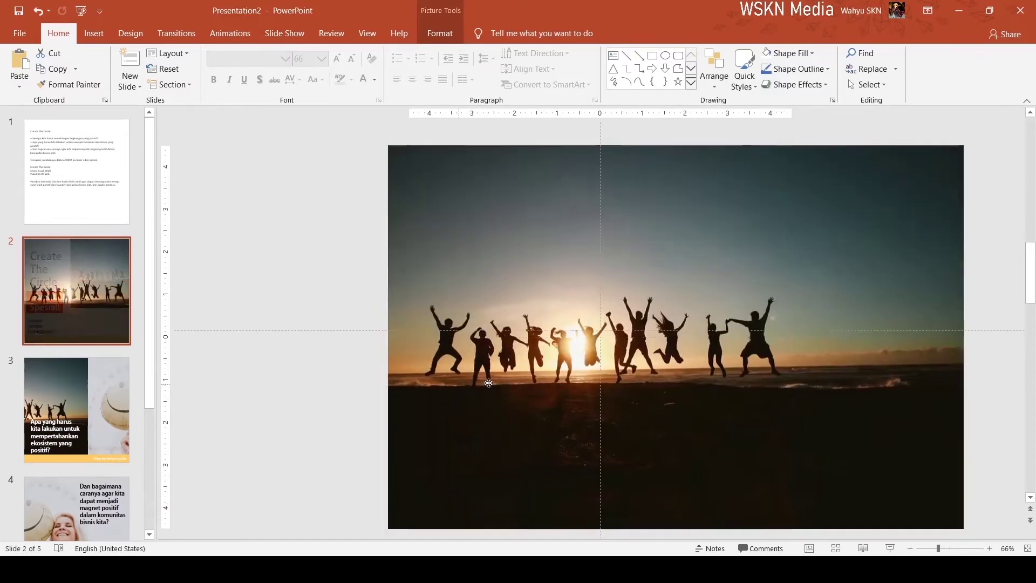
mouse_move(460, 386)
mouse_down()
mouse_move(705, 380)
mouse_move(632, 387)
mouse_up()
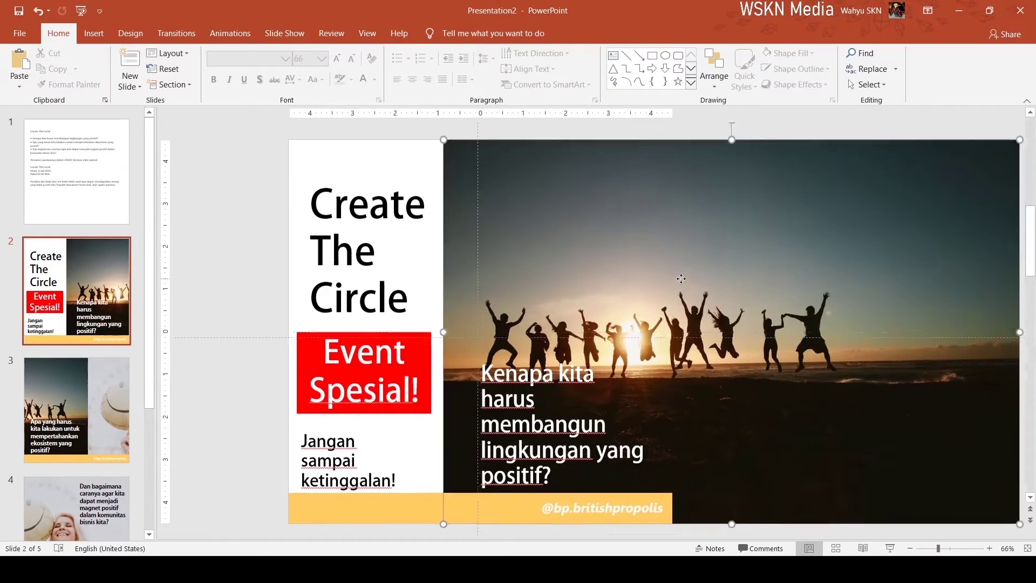
mouse_move(680, 254)
mouse_down()
mouse_move(706, 240)
mouse_move(647, 253)
mouse_move(650, 240)
mouse_up()
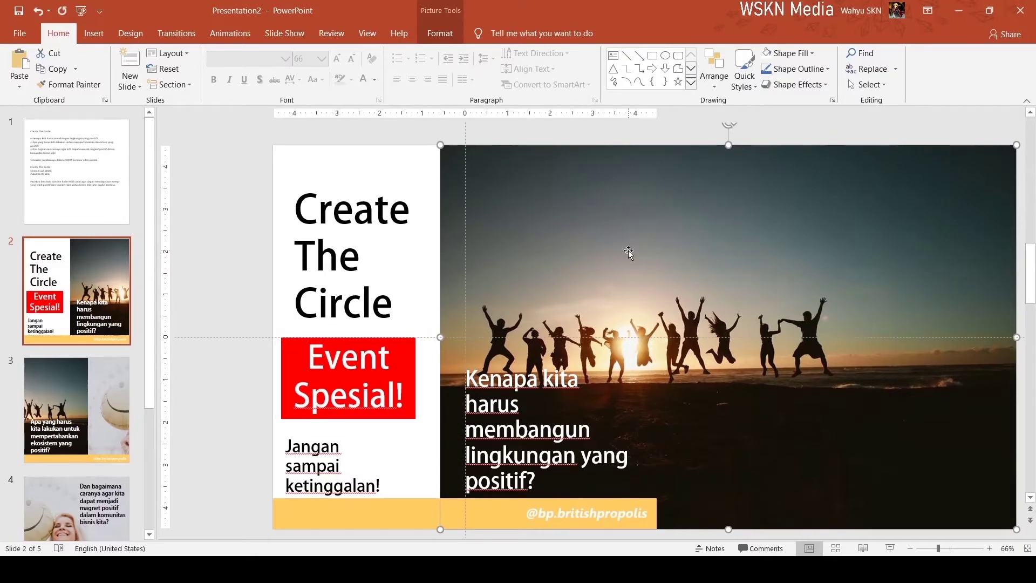
Paste a second copy of the sunset photo and align it over the slide.
key(ctrl+v)
drag(612, 265, 612, 250)
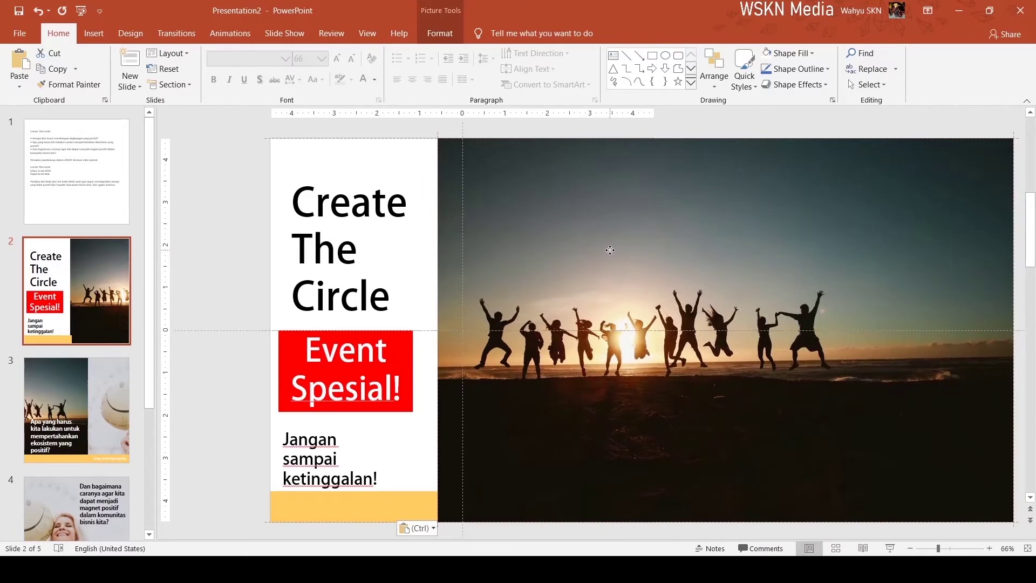
drag(610, 250, 610, 250)
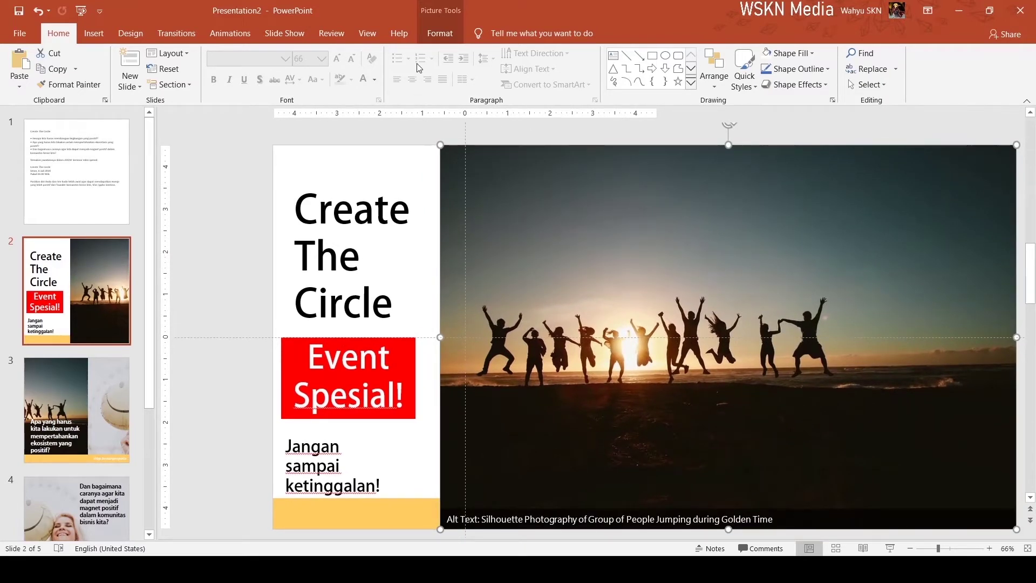
click(436, 35)
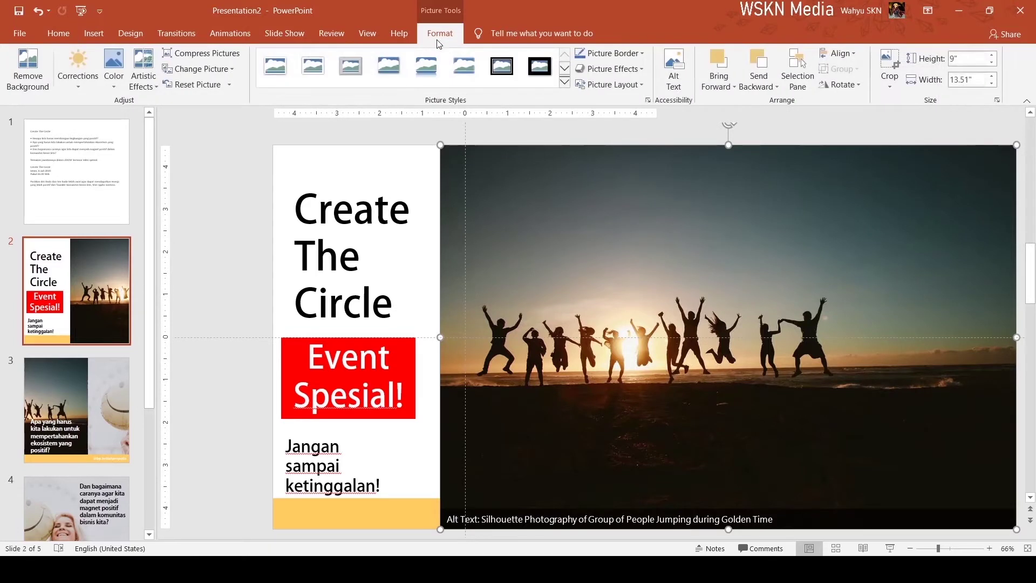
Crop the copied sunset photo's left part to 8.43" wide, revealing the caption, and copy it.
click(889, 65)
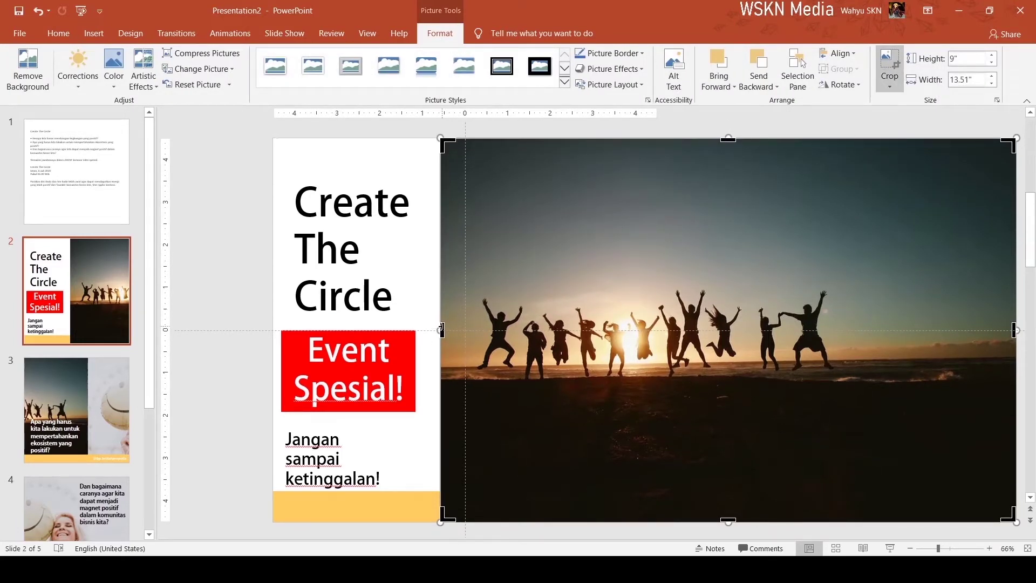
mouse_move(442, 330)
mouse_down()
mouse_move(683, 338)
mouse_move(661, 340)
mouse_up()
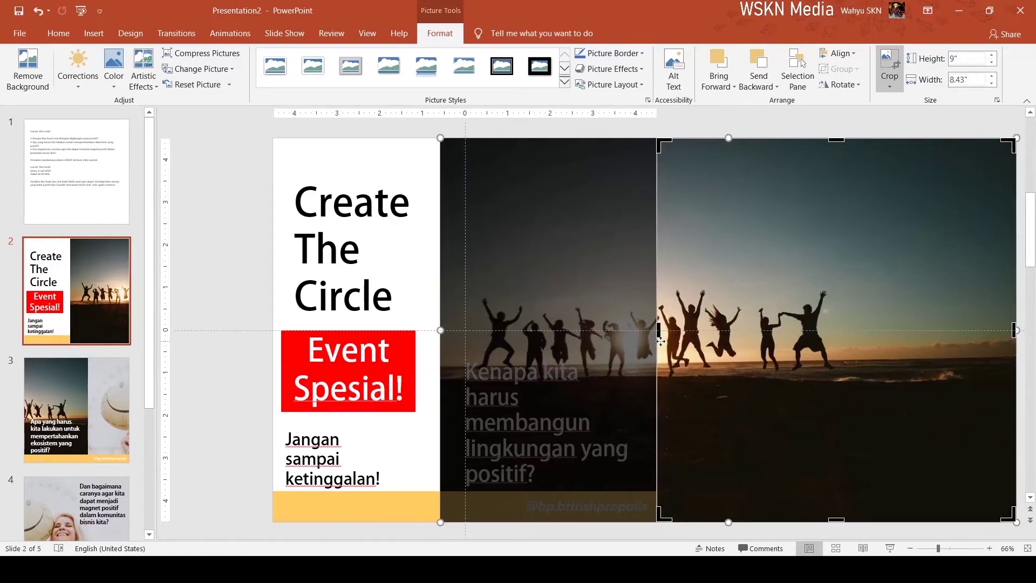
click(231, 270)
click(803, 307)
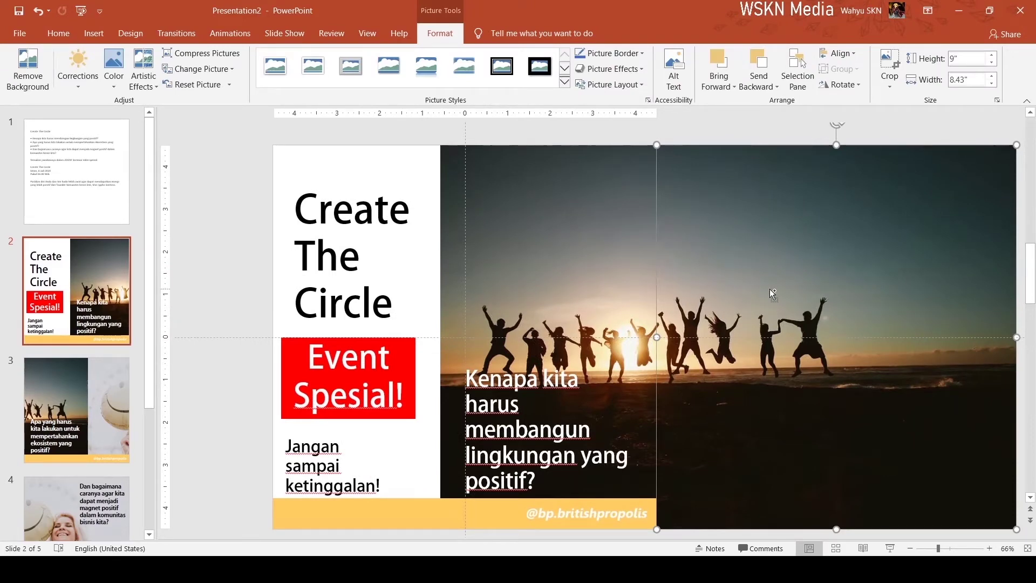
key(Escape)
Paste the sunset photo onto slide 3 and move it to the left side.
click(121, 414)
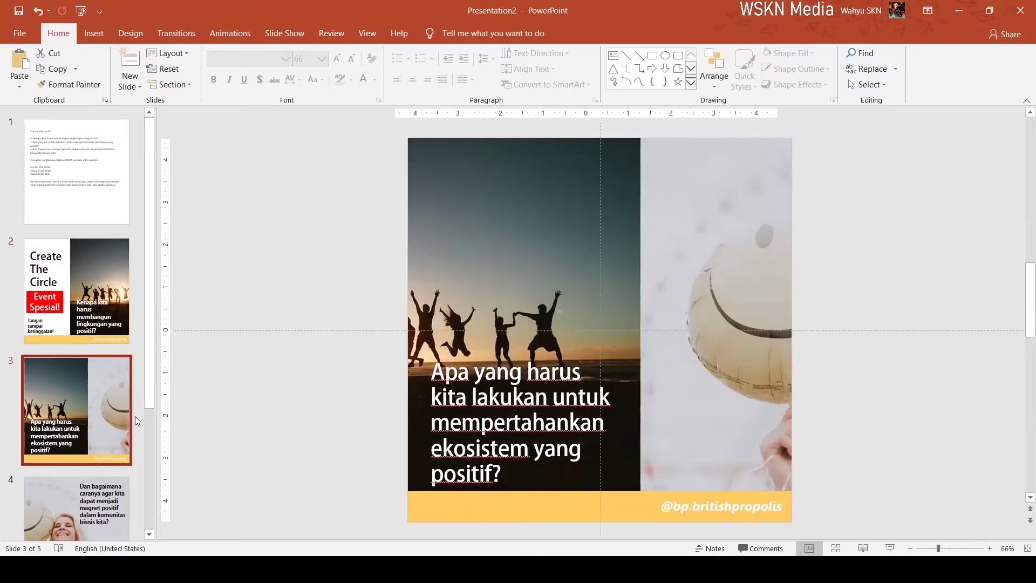
key(ctrl+v)
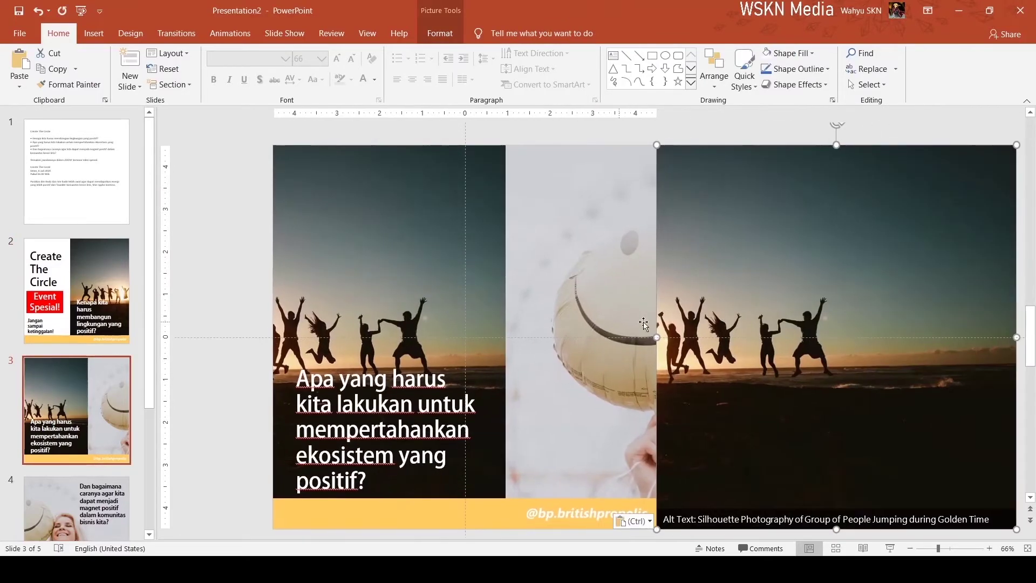
mouse_move(643, 324)
mouse_down()
mouse_move(445, 313)
mouse_move(542, 303)
mouse_up()
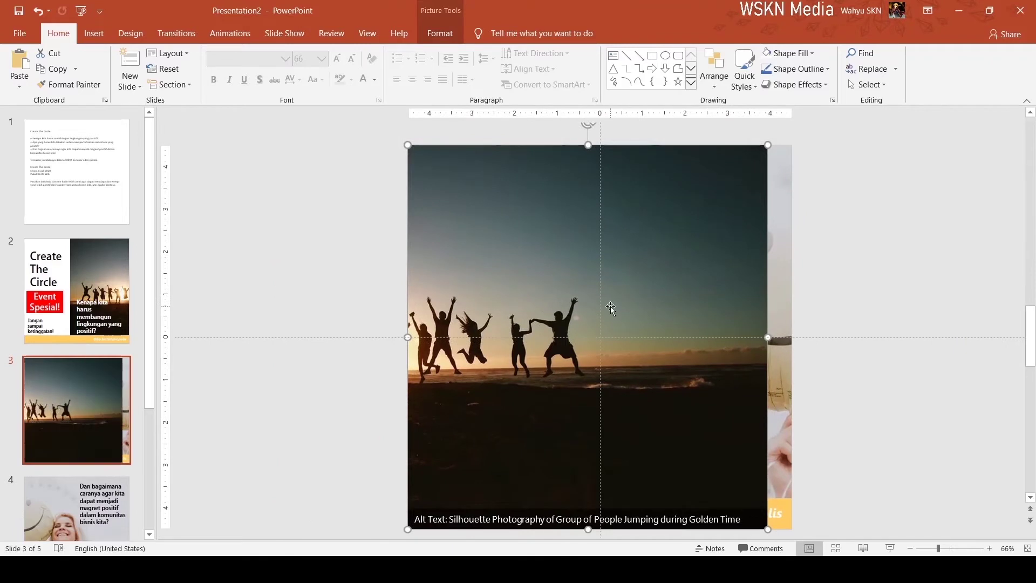
Crop the photo's right side to 5.45" wide and send it behind the text.
click(425, 32)
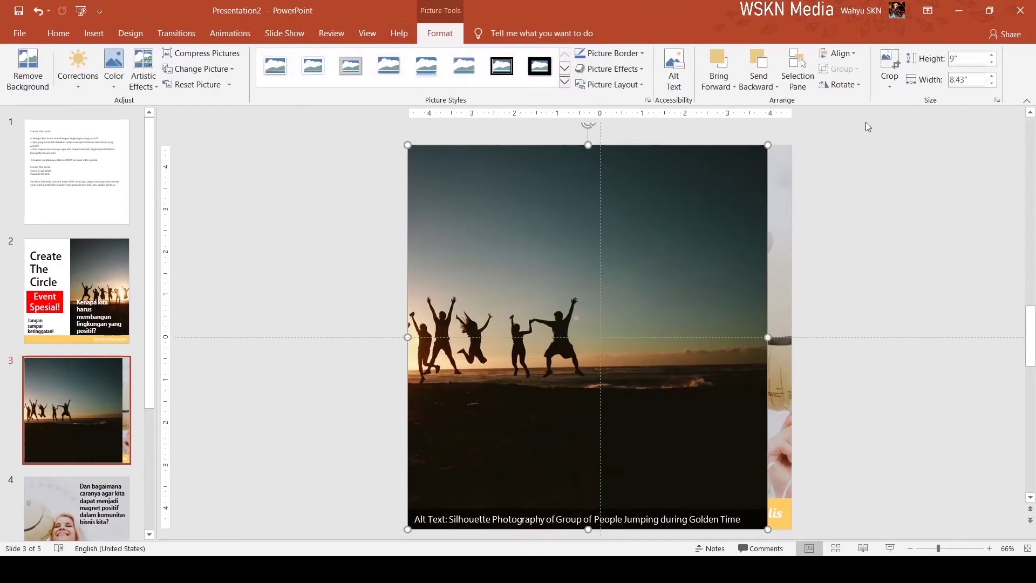
click(889, 62)
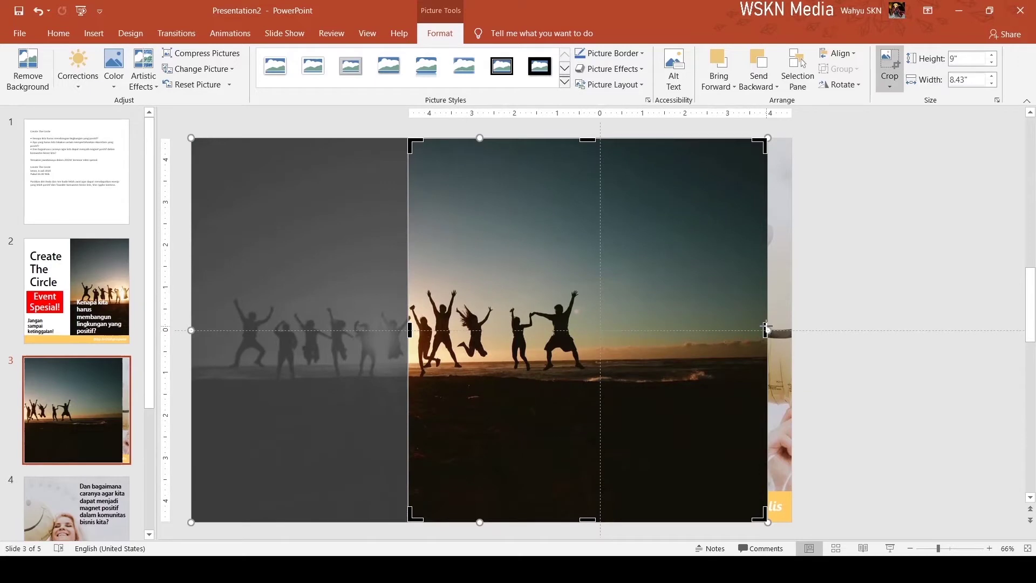
drag(765, 328, 642, 340)
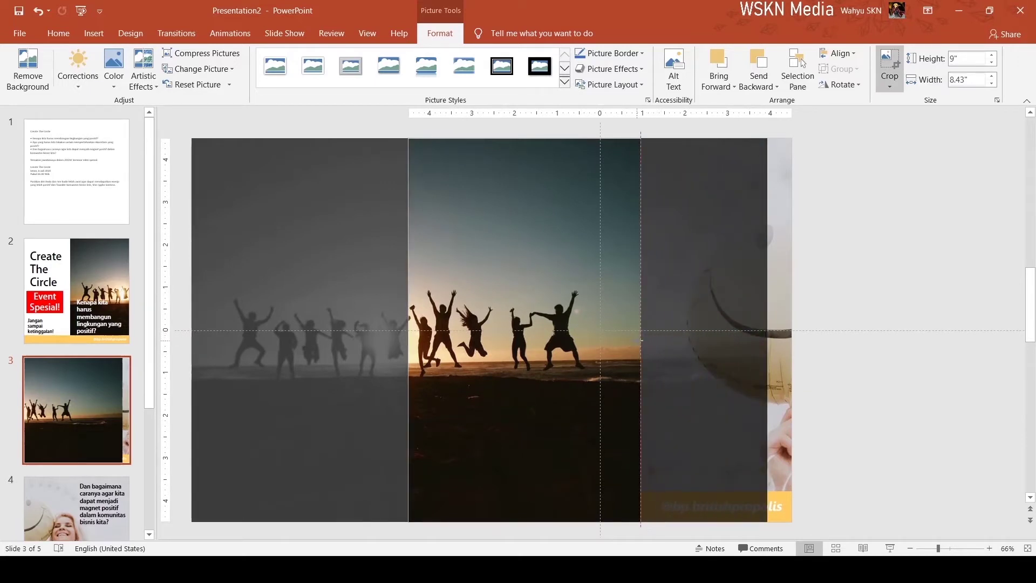
click(909, 233)
click(502, 176)
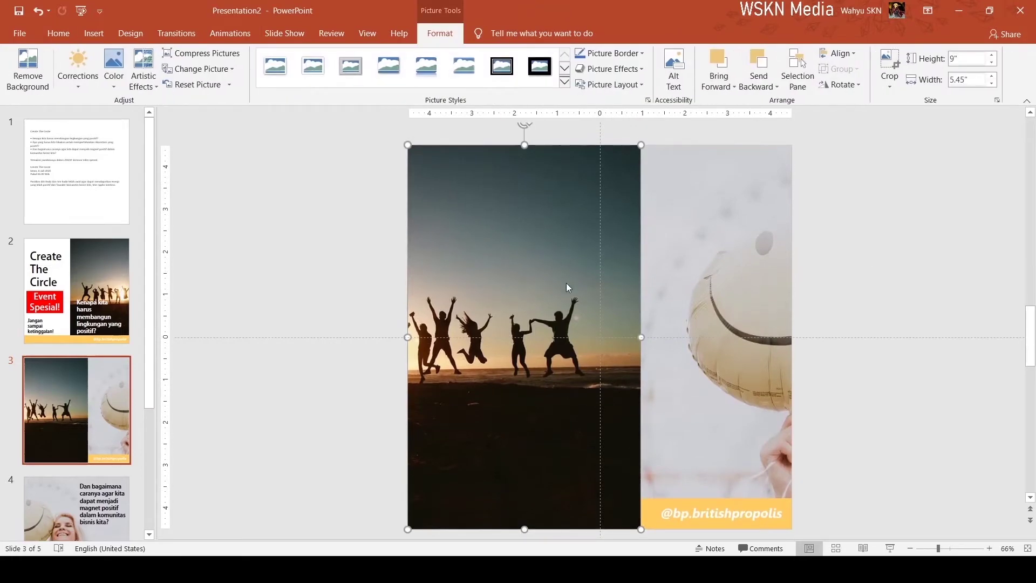
key(ctrl+shift+bracketleft)
click(843, 278)
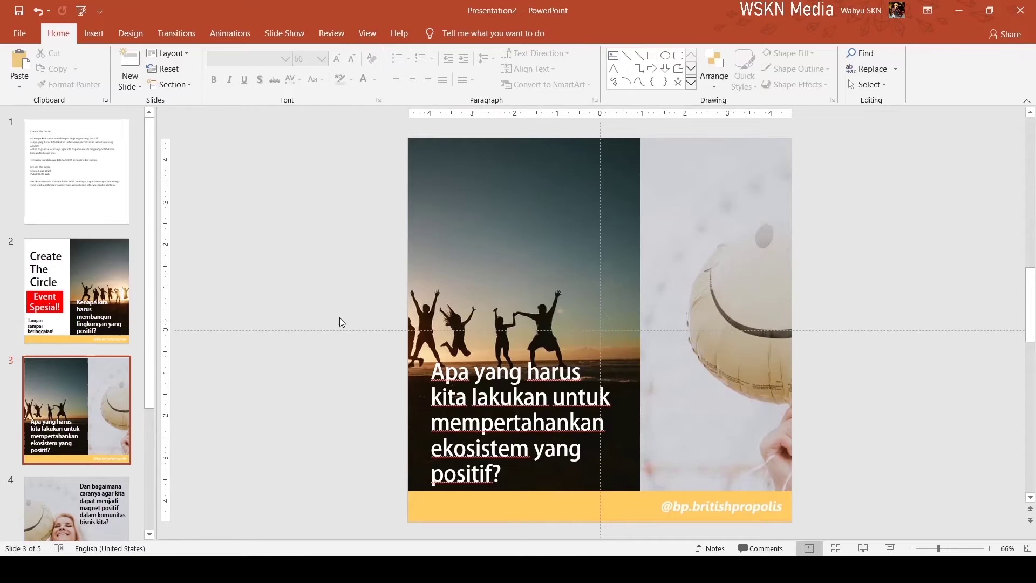
Crop slide 2's sunset photo to 5.03" wide so it fits the right panel.
click(108, 263)
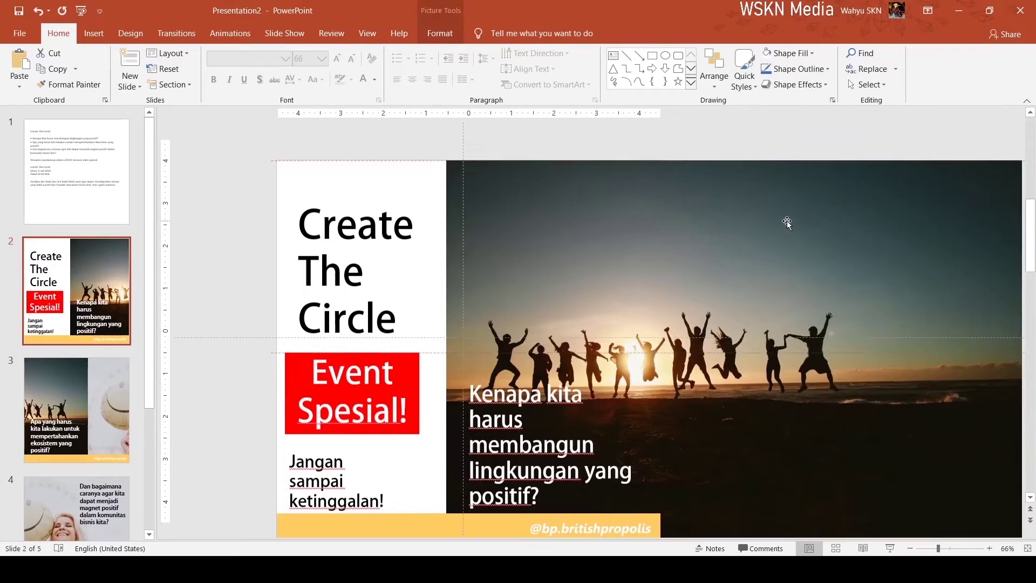
click(787, 222)
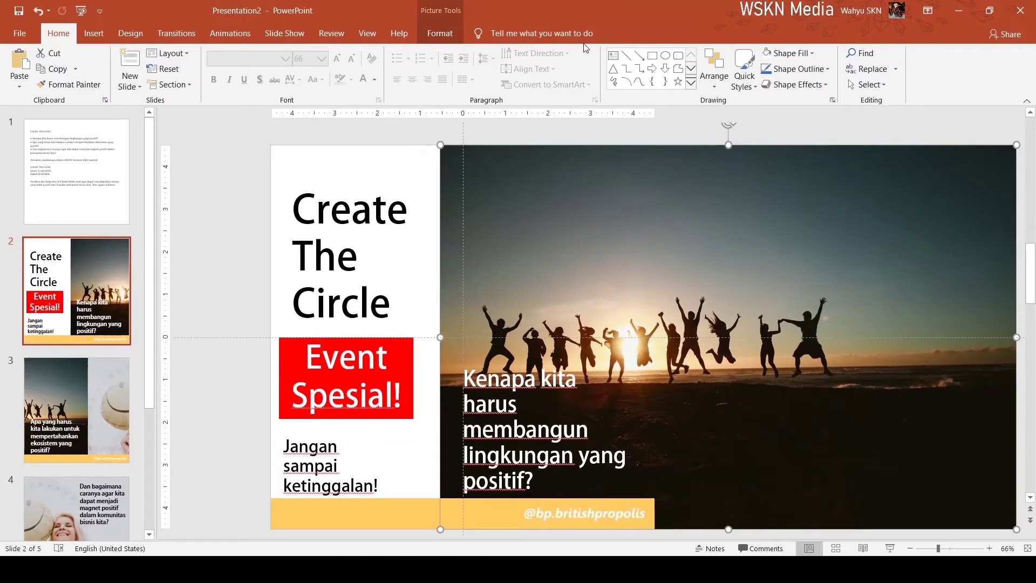
click(447, 35)
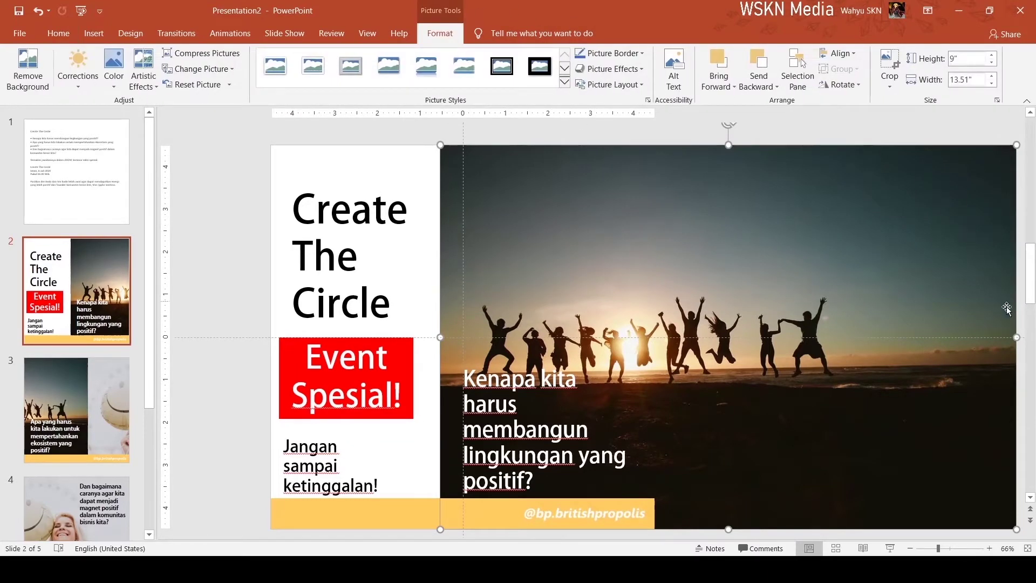
drag(1019, 336, 1021, 335)
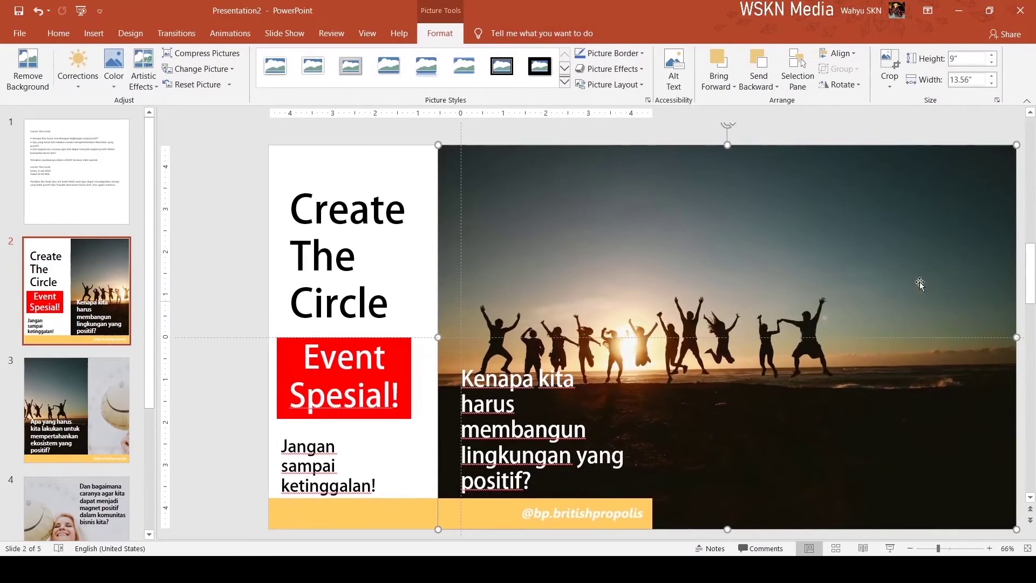
click(890, 67)
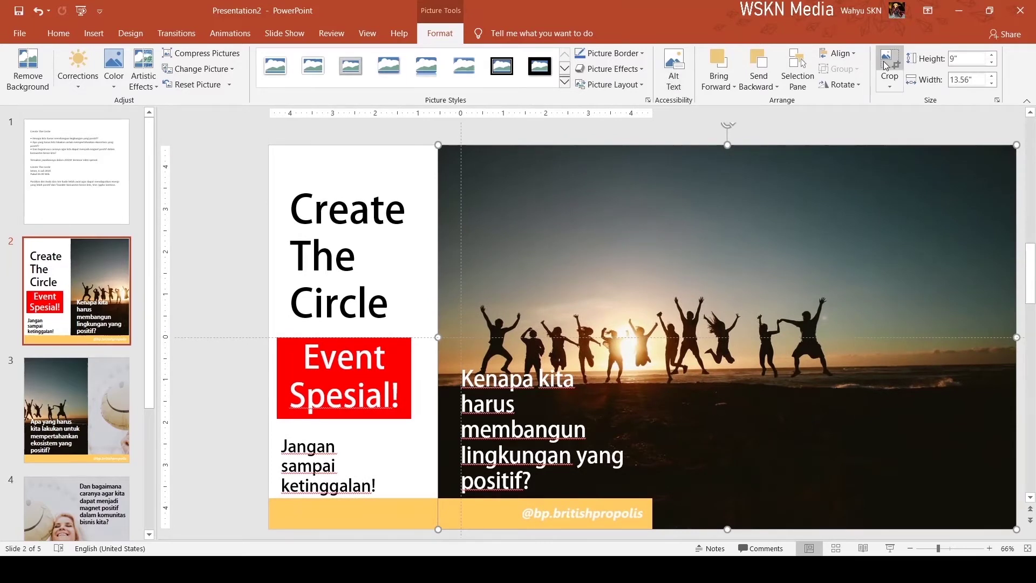
drag(1014, 331, 654, 337)
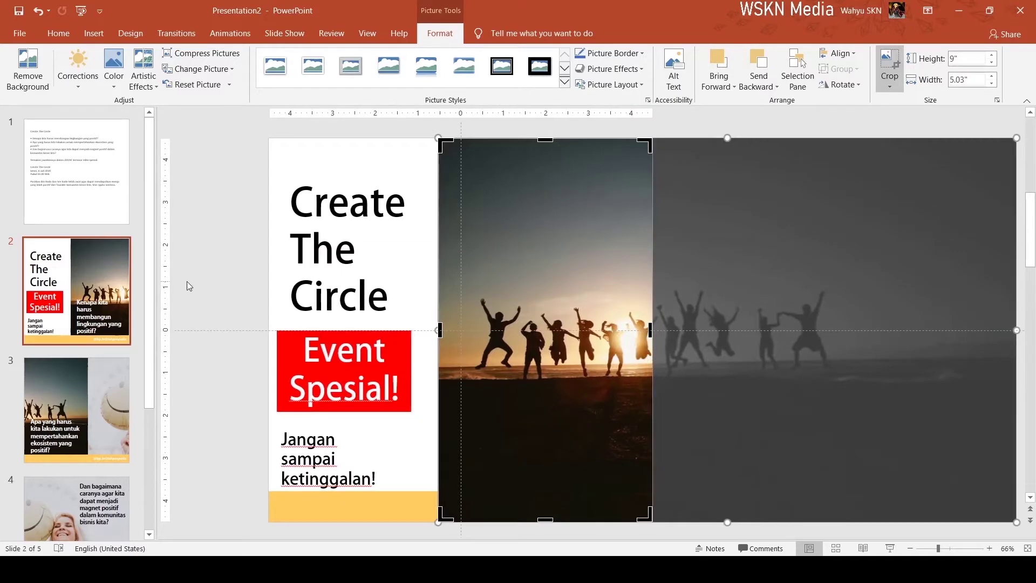
click(209, 276)
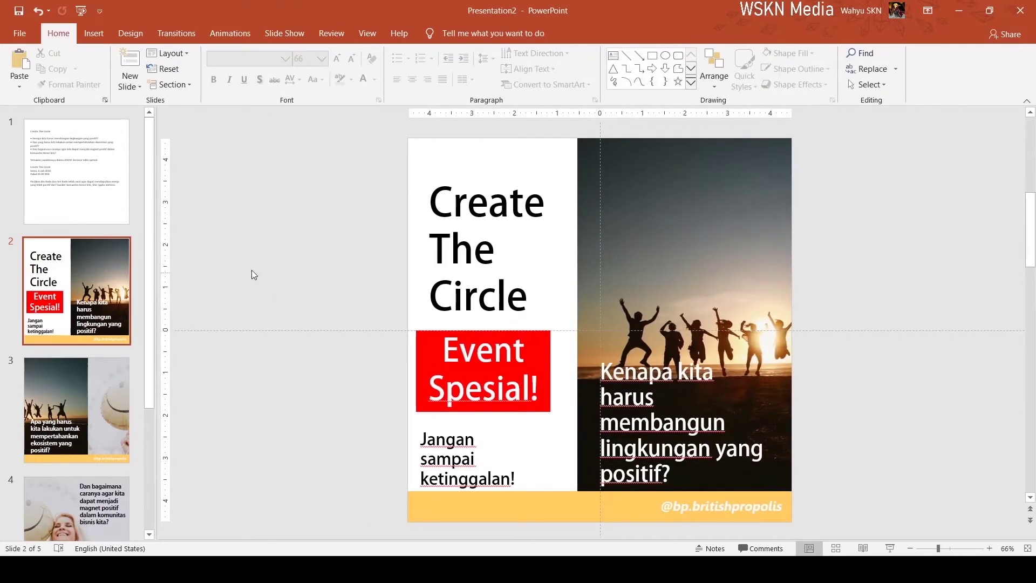
Bring up slide 3 from the slide thumbnail pane.
click(65, 442)
click(87, 249)
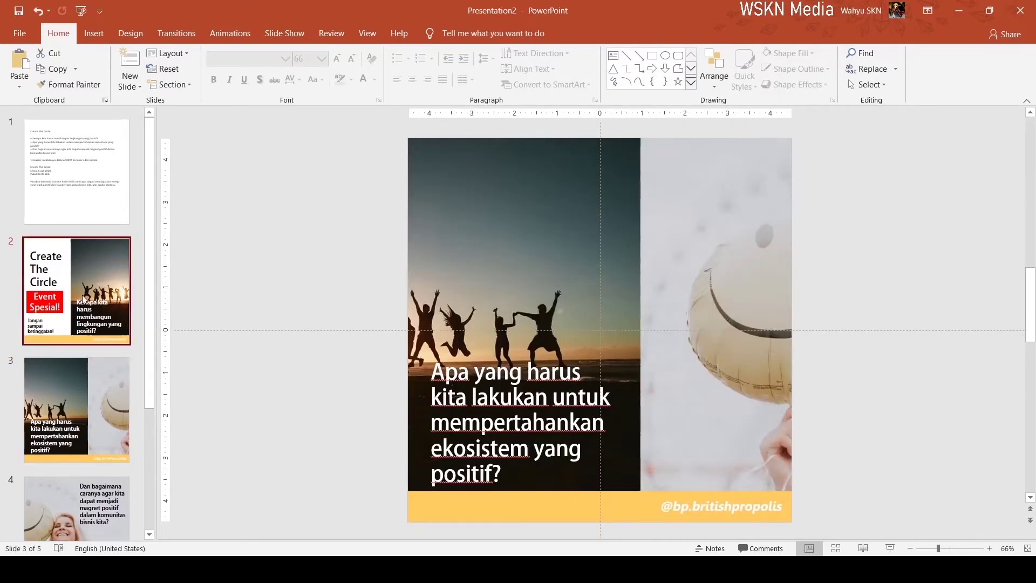
scroll(98, 349, down, 1)
scroll(98, 349, down, 2)
click(91, 324)
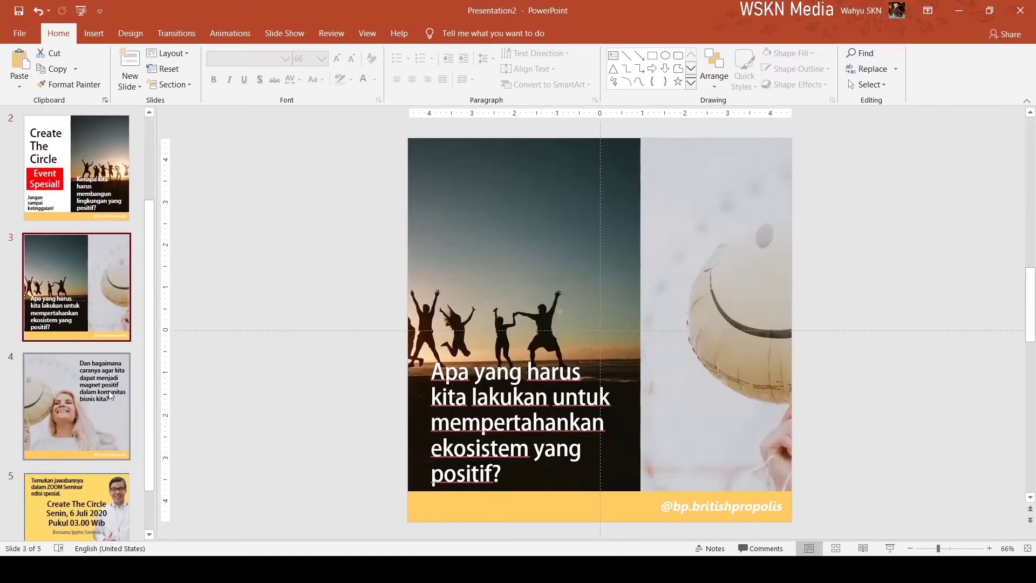
key(Down)
click(88, 291)
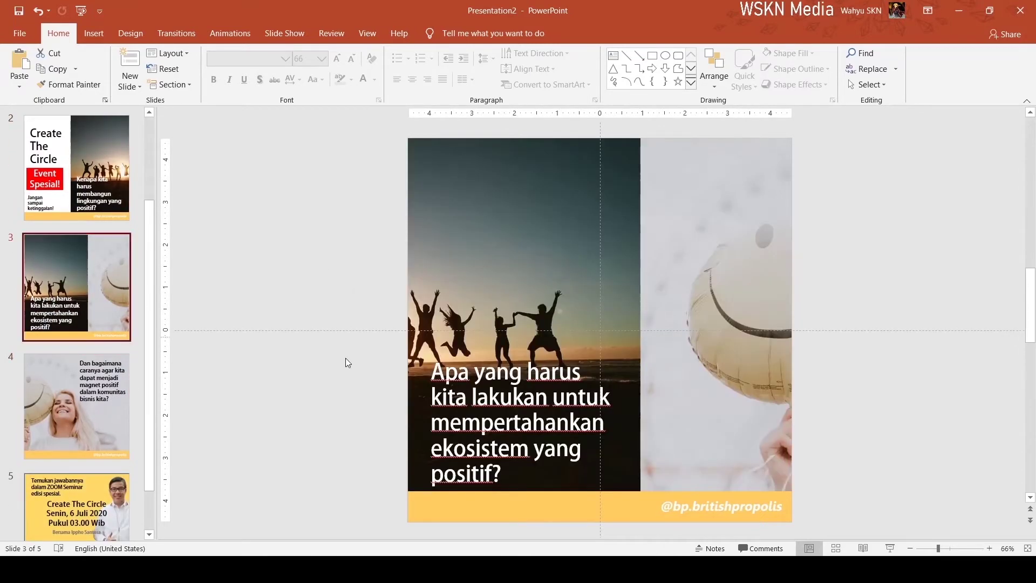
Start cropping the smiley-balloon photo, extend it rightward, then undo the extension.
click(707, 360)
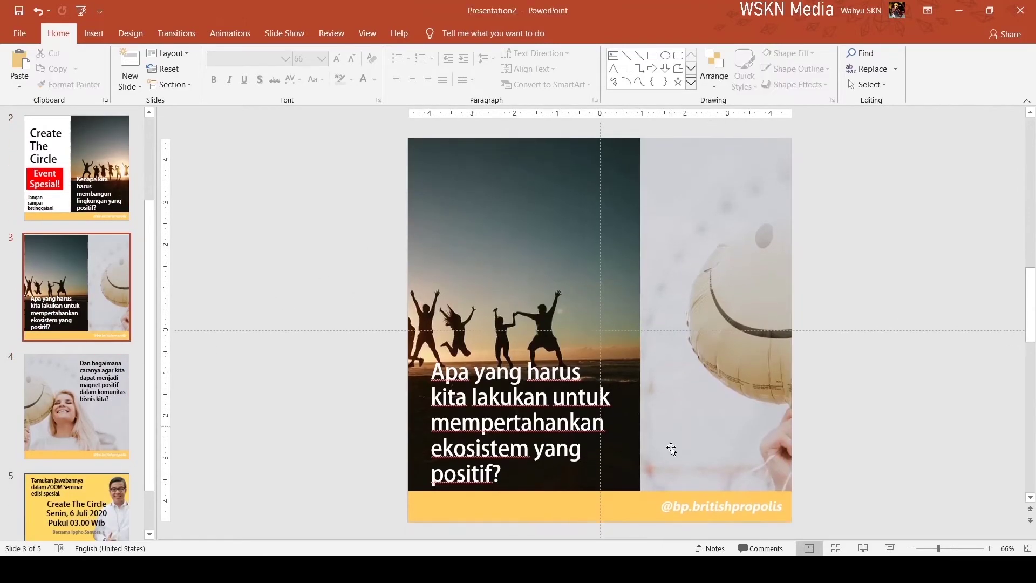
click(440, 33)
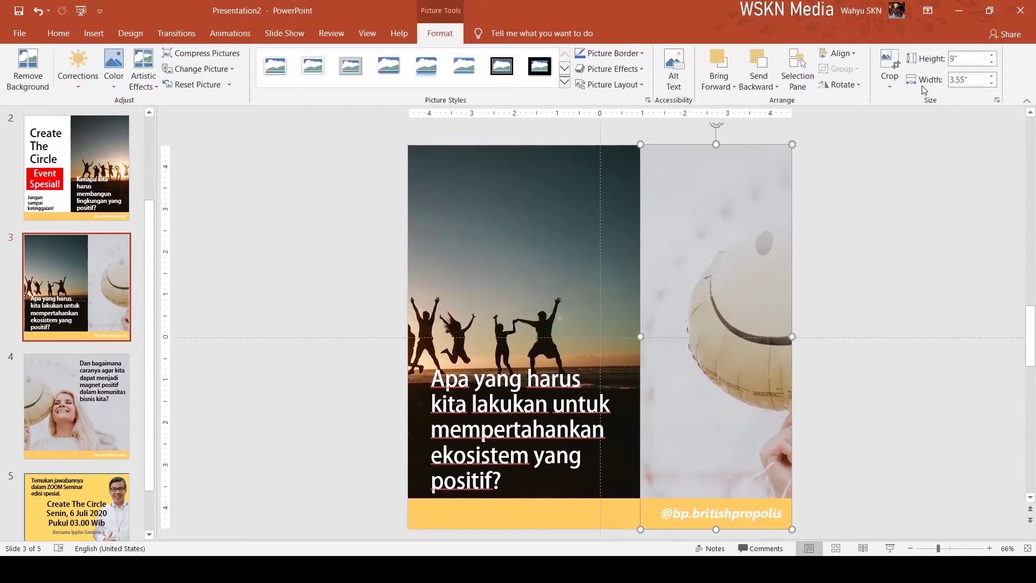
click(889, 78)
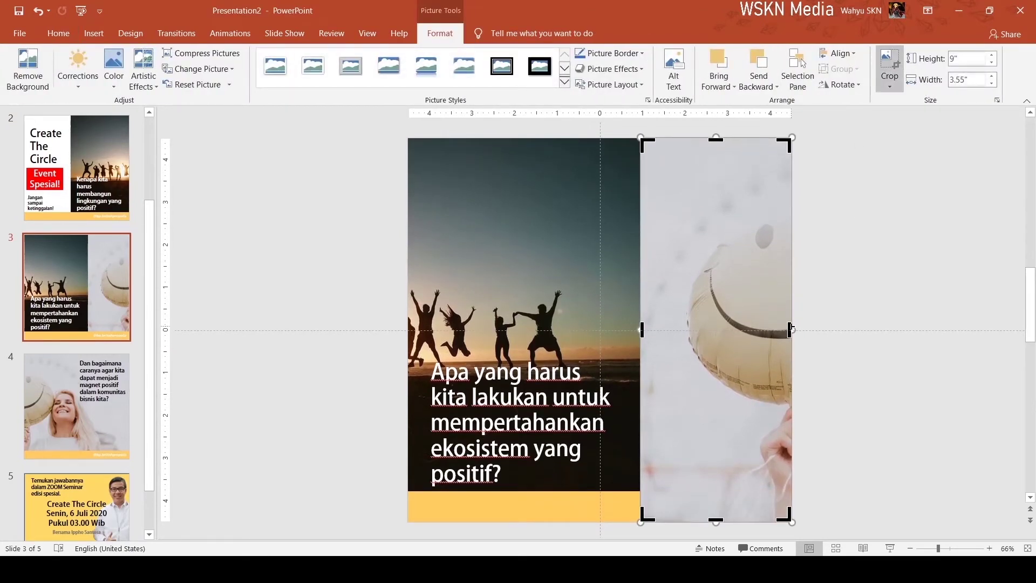
drag(790, 329, 956, 330)
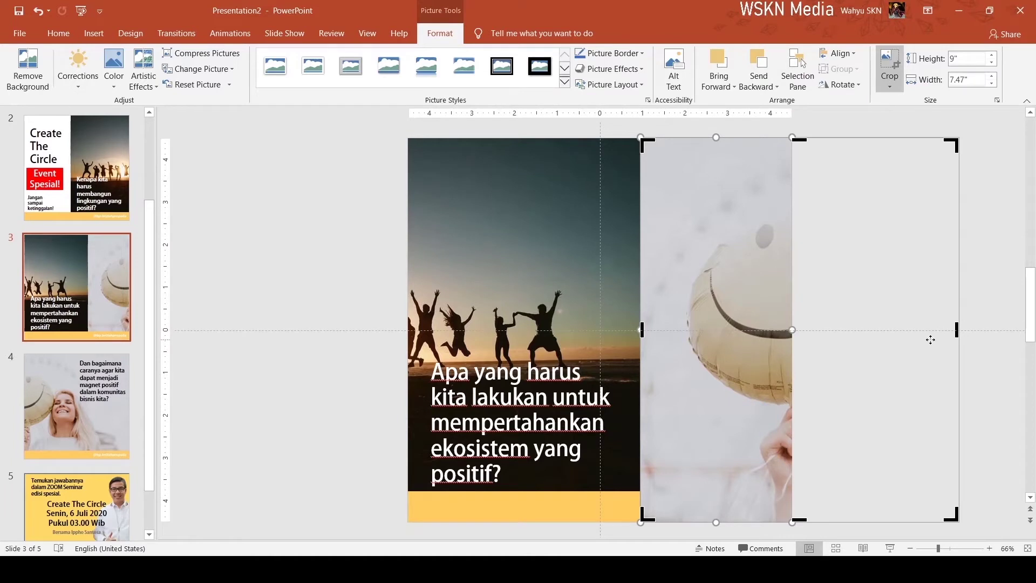
key(ctrl+z)
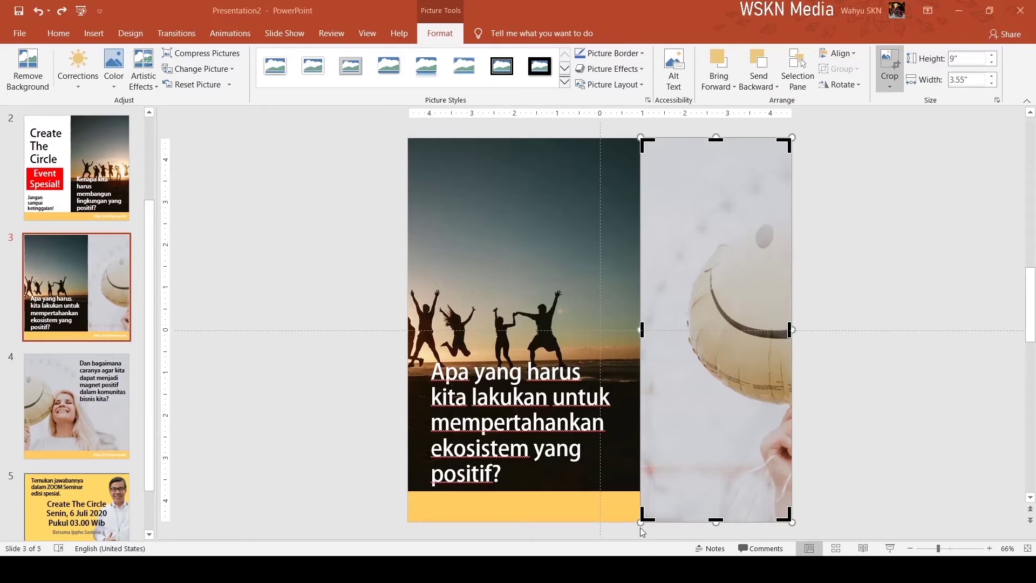
Paste the balloon photo copy, enlarge it and move it right to reveal the text panel.
click(854, 366)
key(ctrl+v)
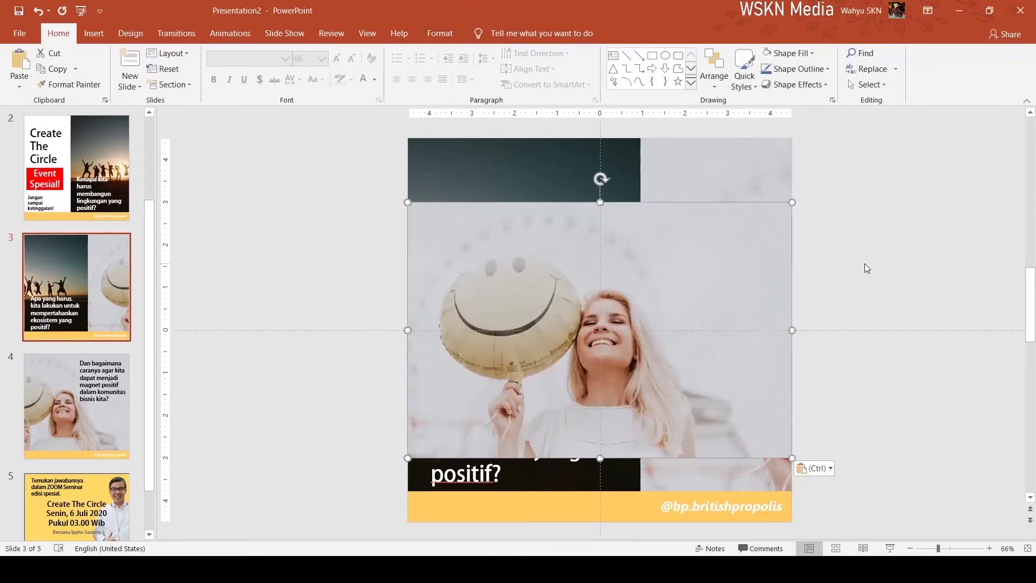
drag(615, 240, 850, 239)
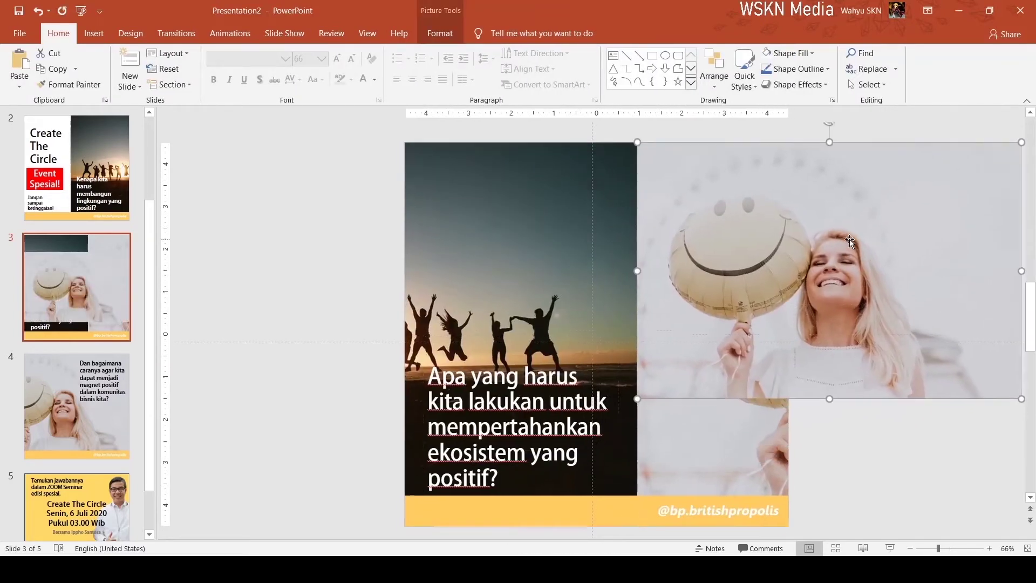
mouse_move(633, 405)
mouse_down()
mouse_move(539, 491)
mouse_move(483, 517)
mouse_up()
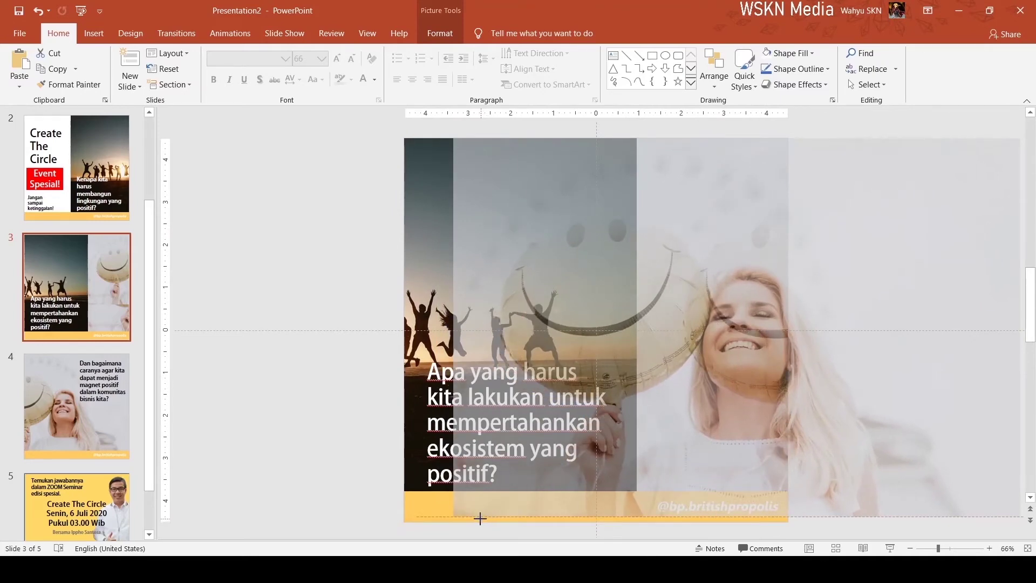
drag(483, 517, 478, 522)
drag(554, 351, 758, 354)
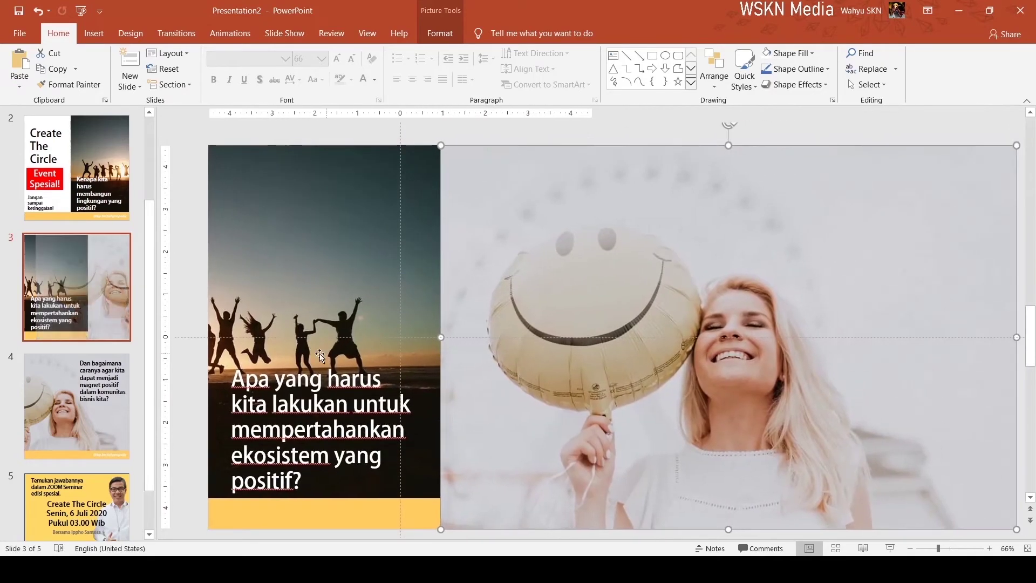
Realign the balloon photo vertically, undoing the last nudge so the footer handle text shows.
click(575, 135)
drag(591, 186, 609, 209)
click(657, 135)
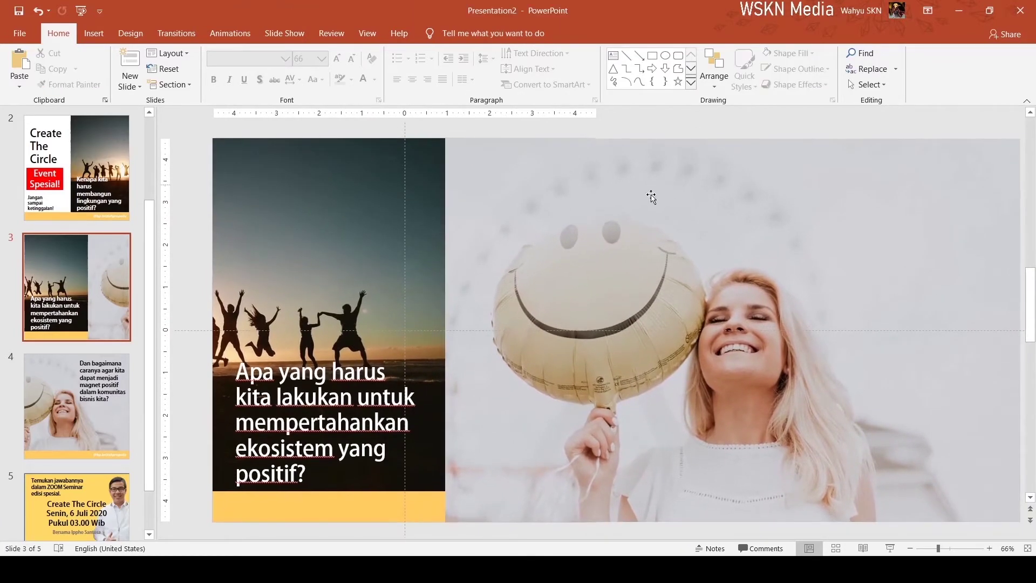
click(651, 197)
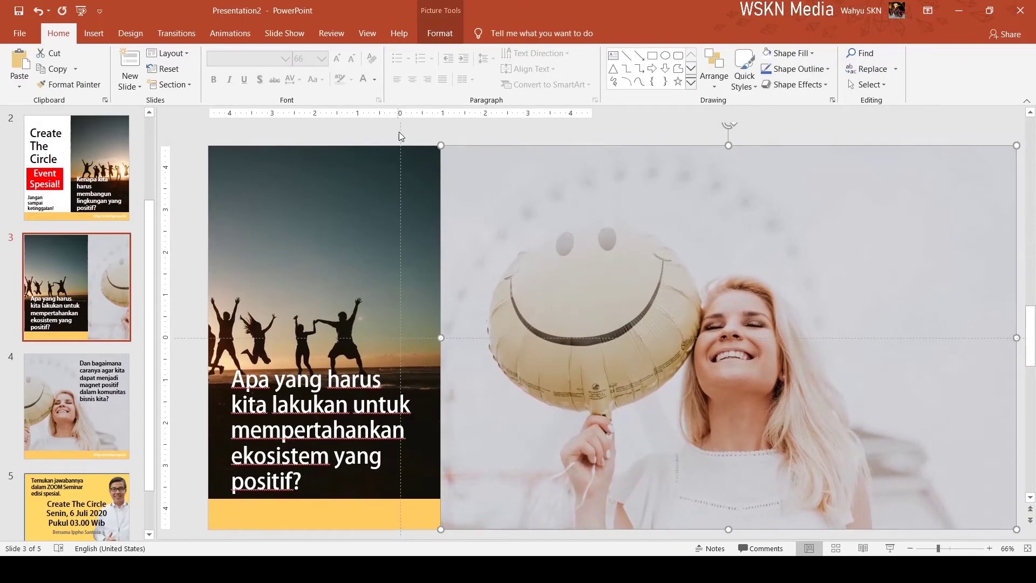
click(357, 154)
click(585, 338)
drag(442, 531, 441, 530)
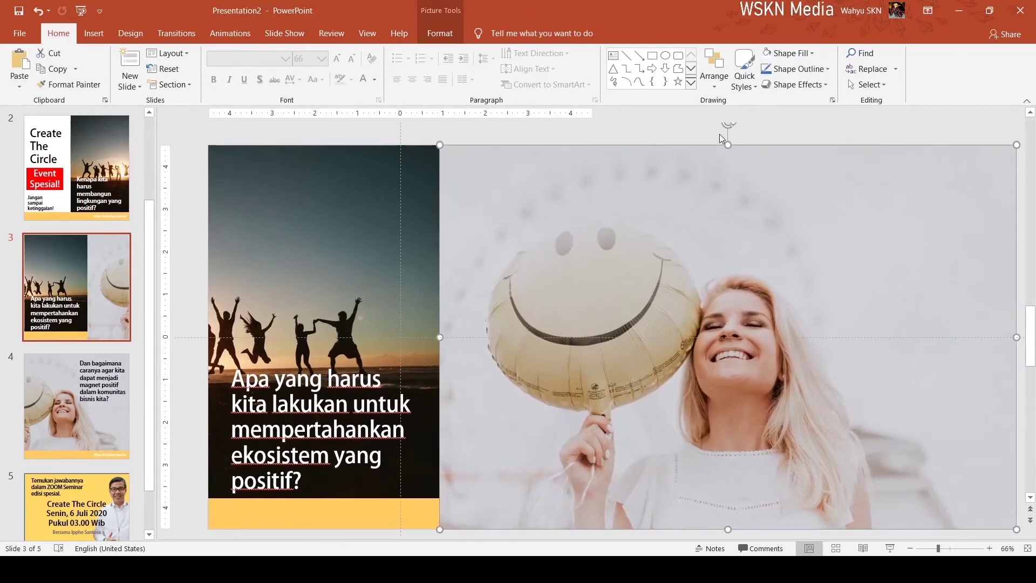
key(ctrl+z)
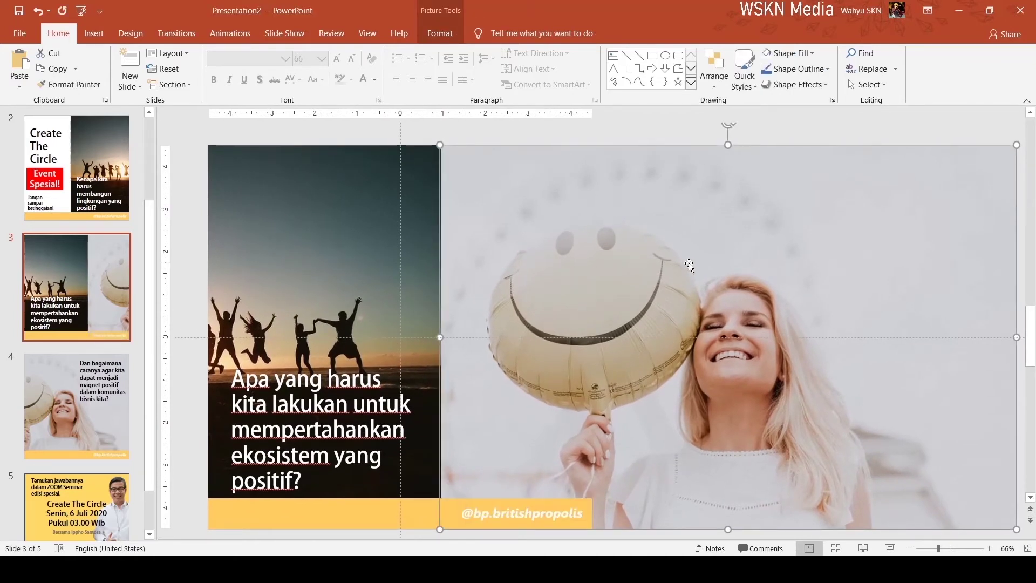
Paste a copy of the balloon photo aligned to slide 3's top edge.
click(650, 128)
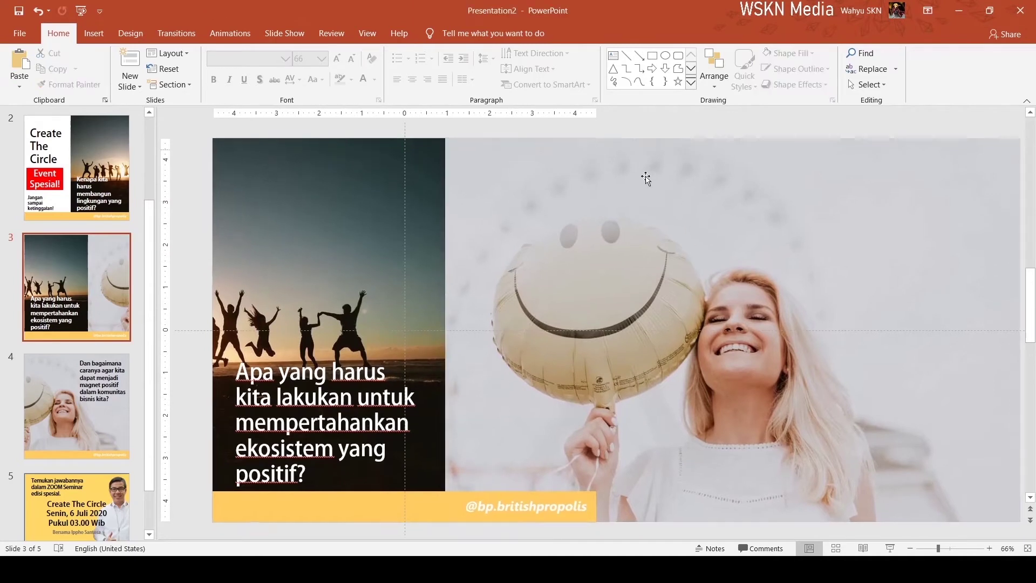
click(718, 278)
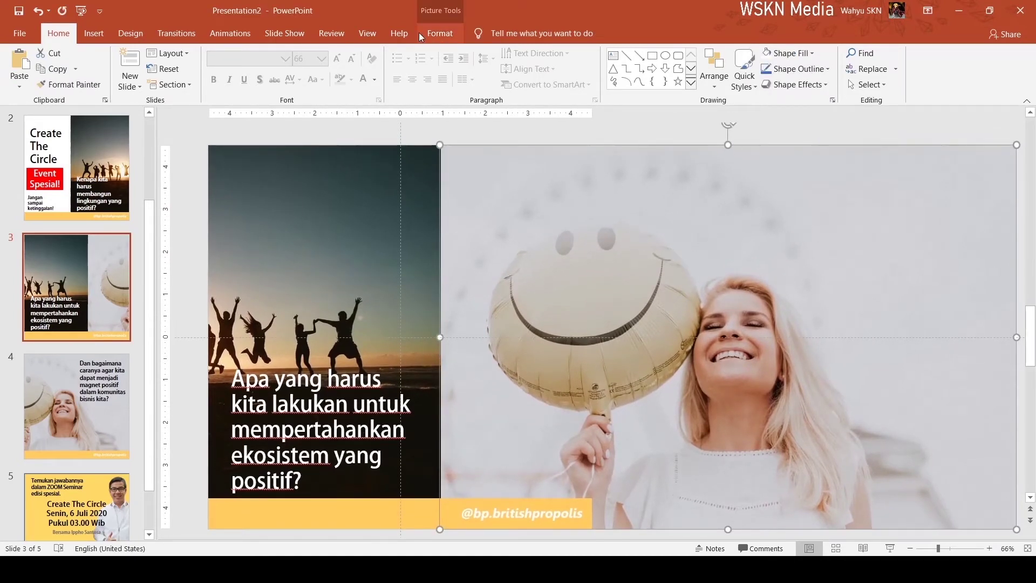
click(440, 33)
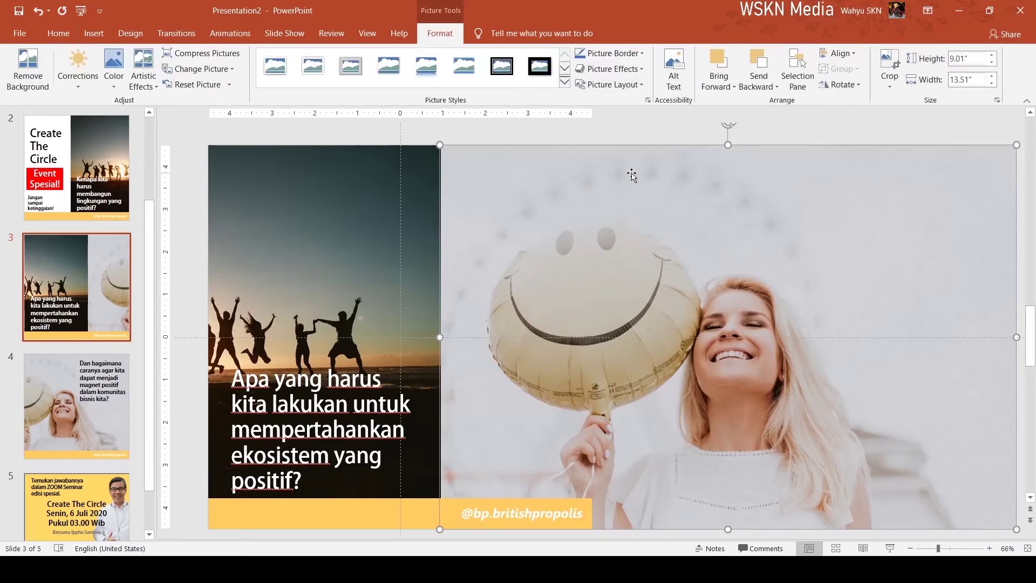
key(ctrl+v)
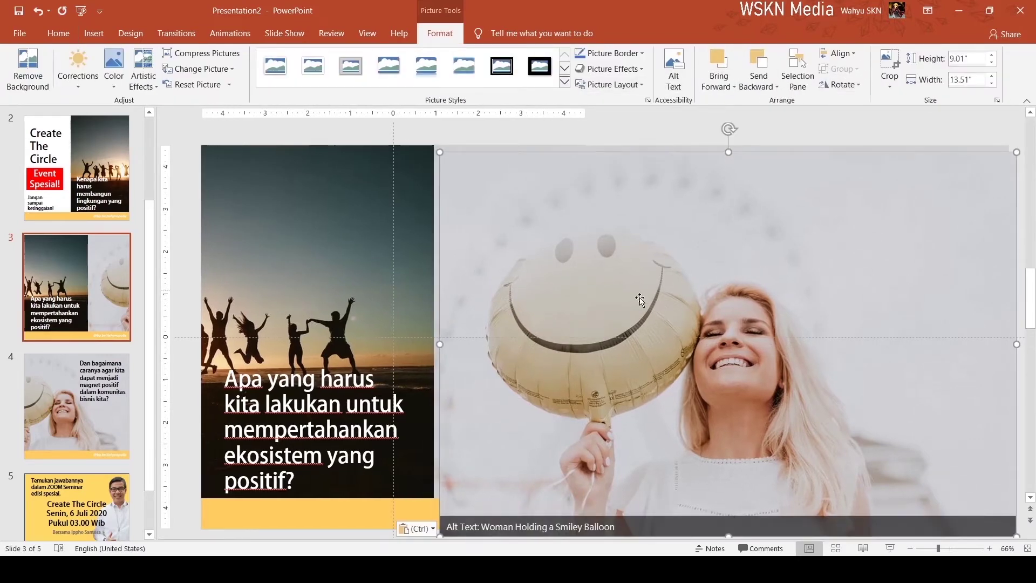
drag(623, 331, 592, 296)
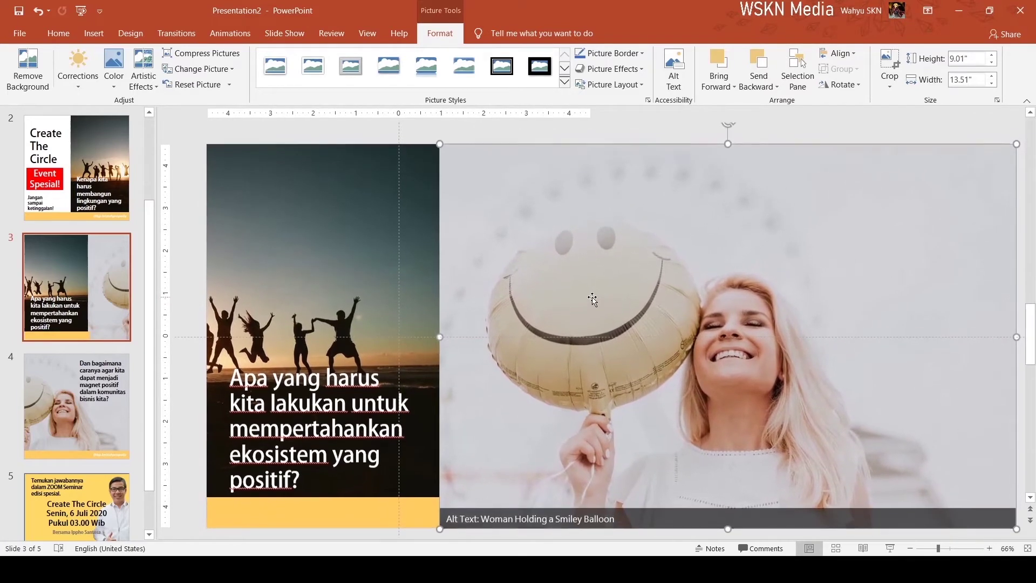
Crop the copy's left side to 9.98" wide, uncovering the handle strip, then go to slide 4.
click(889, 66)
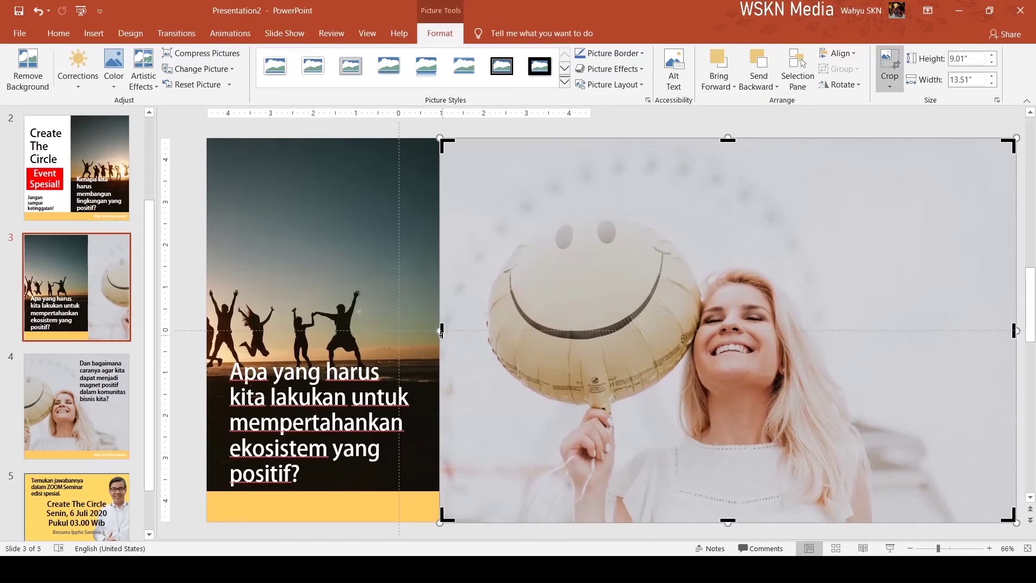
drag(441, 332, 592, 341)
click(571, 130)
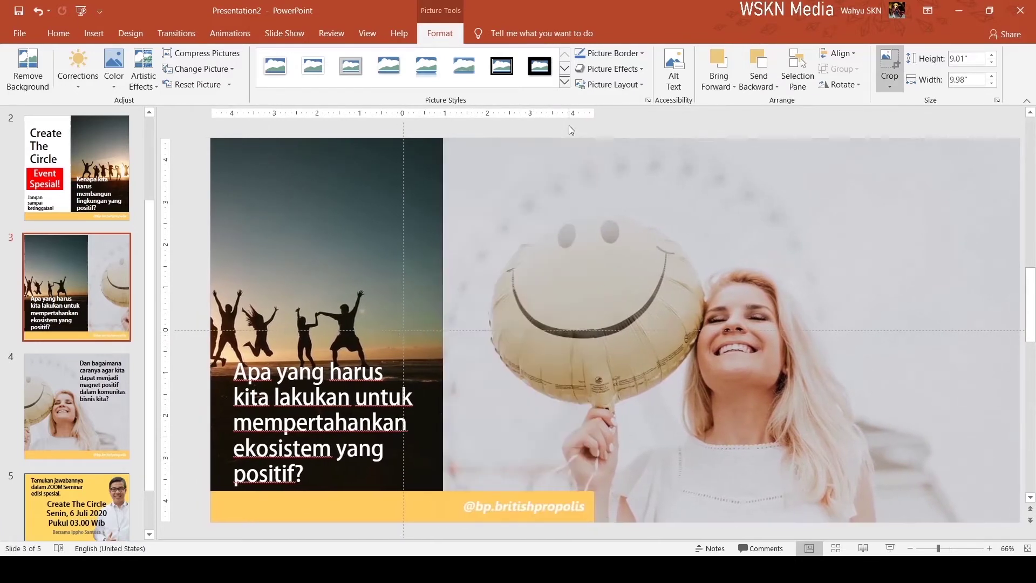
click(679, 256)
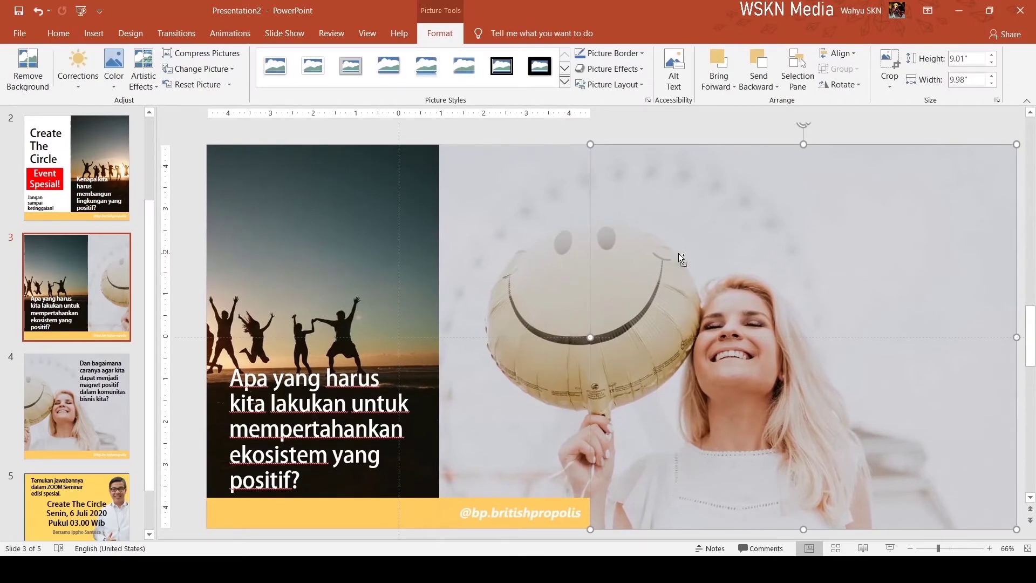
key(Escape)
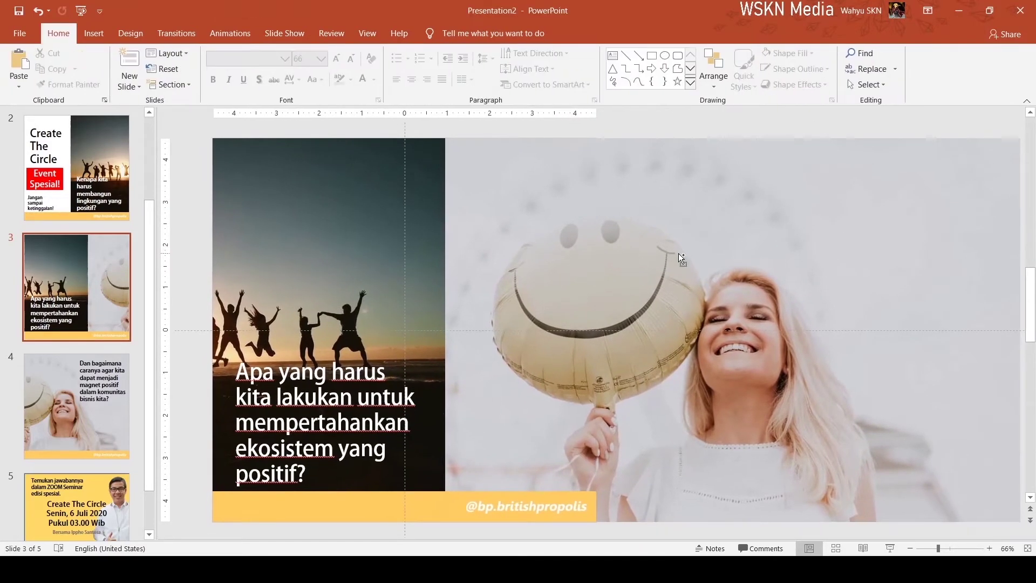
click(108, 397)
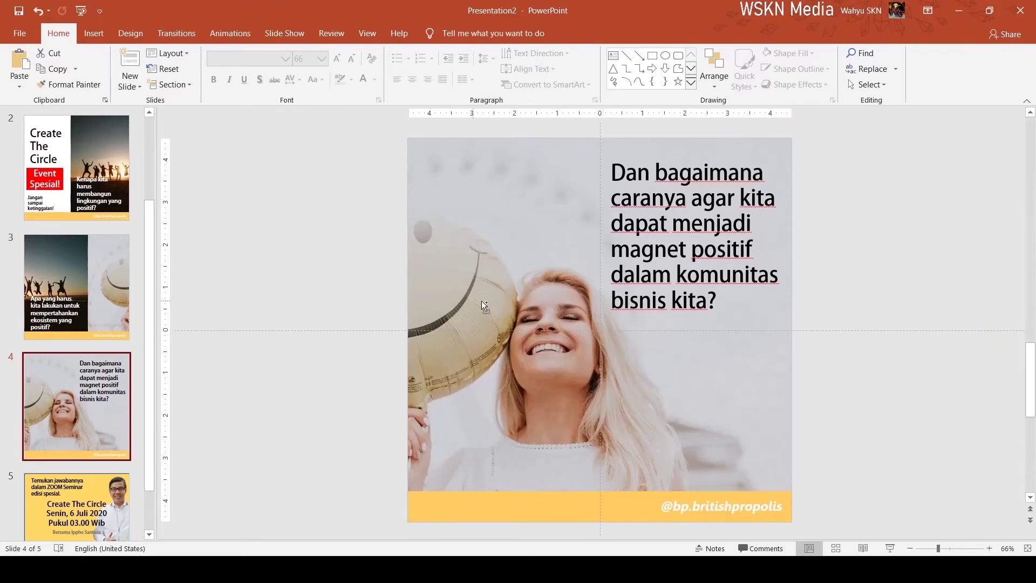
Paste the balloon photo on slide 4 at the left edge, behind the text and footer.
key(ctrl+v)
mouse_move(667, 300)
mouse_down()
mouse_move(293, 290)
mouse_move(315, 294)
mouse_up()
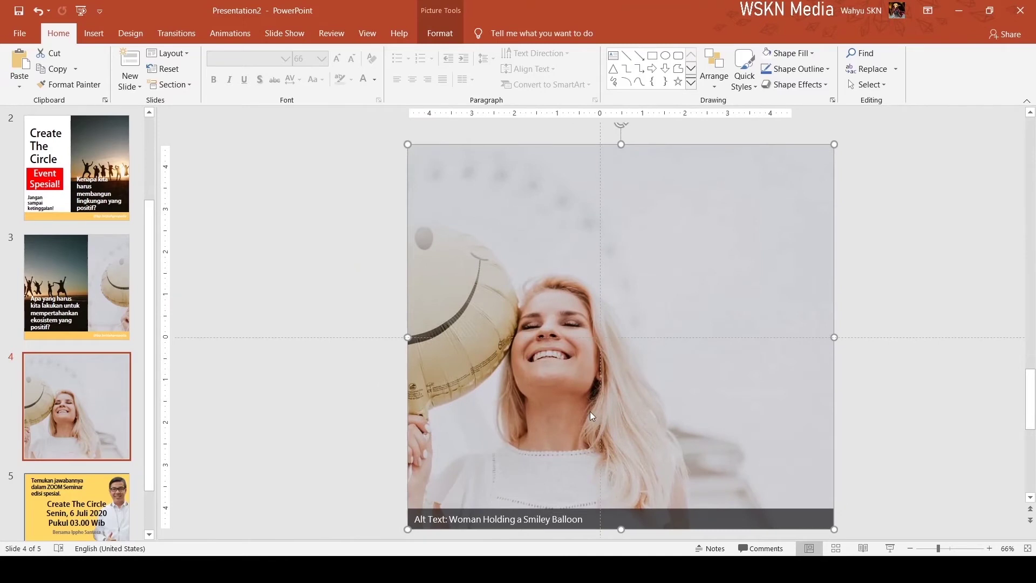
key(ctrl+shift+bracketleft)
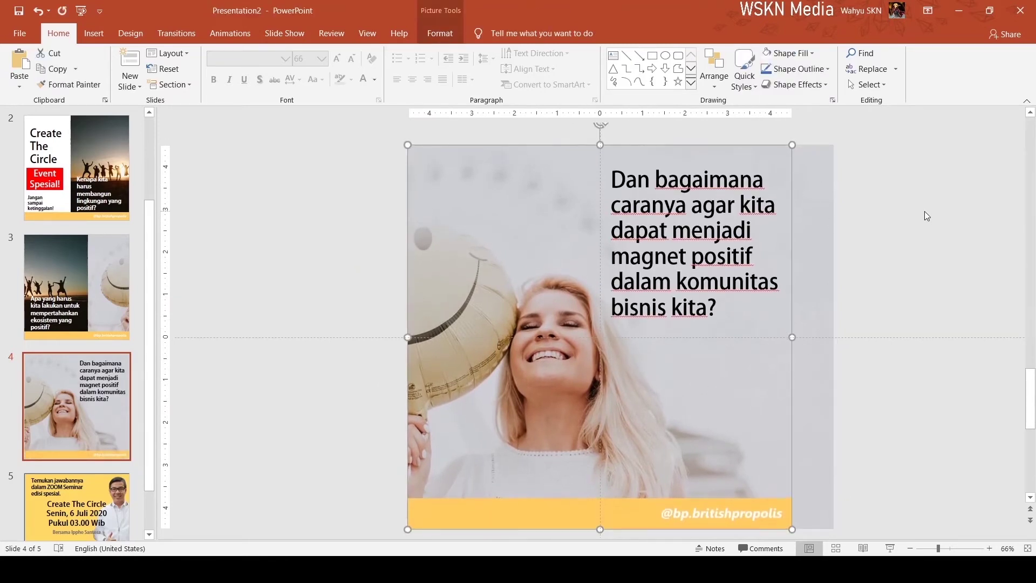
Crop the photo's right side to the slide edge and deselect everything.
click(440, 33)
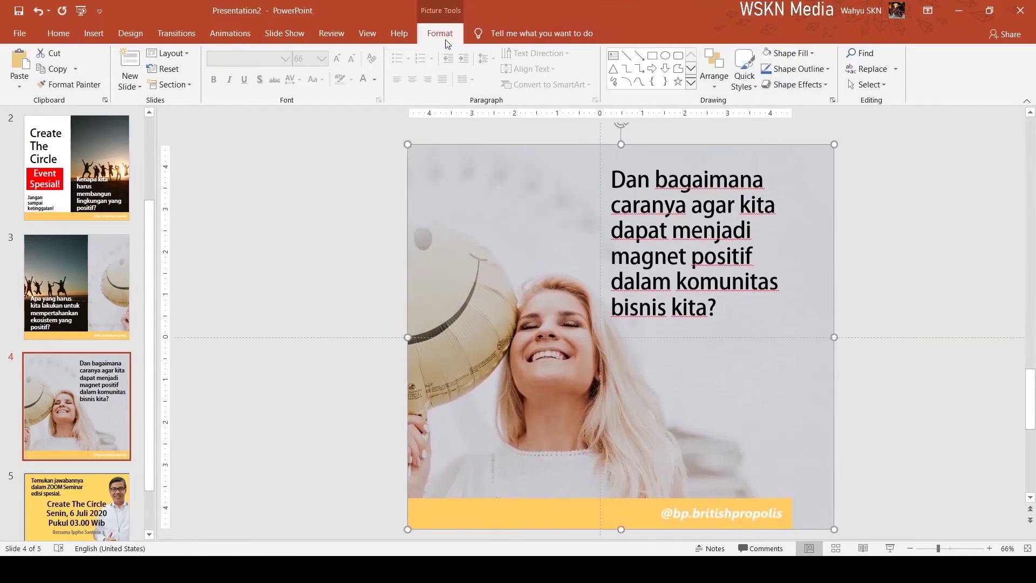
click(896, 66)
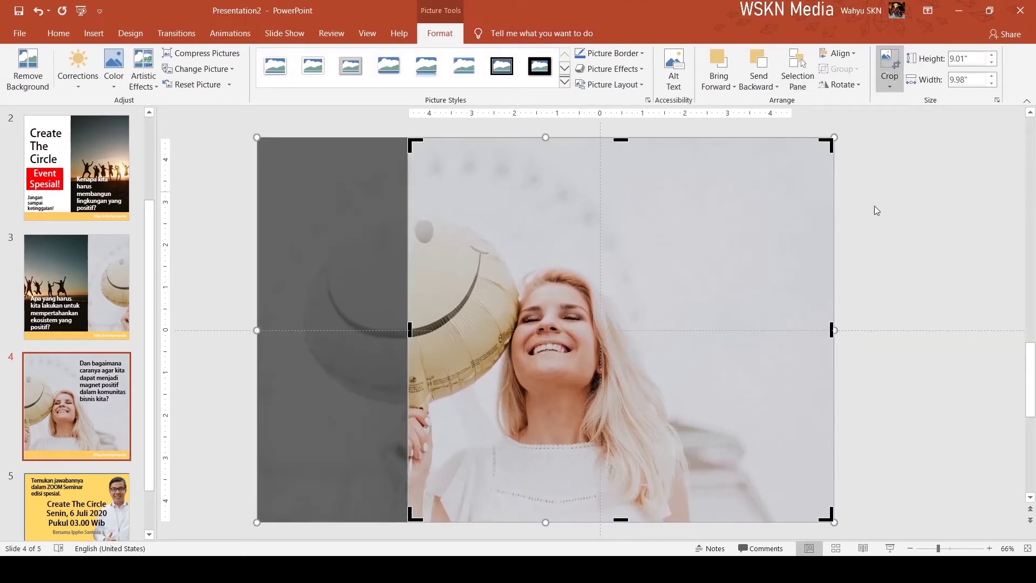
drag(831, 331, 790, 342)
click(927, 260)
click(786, 243)
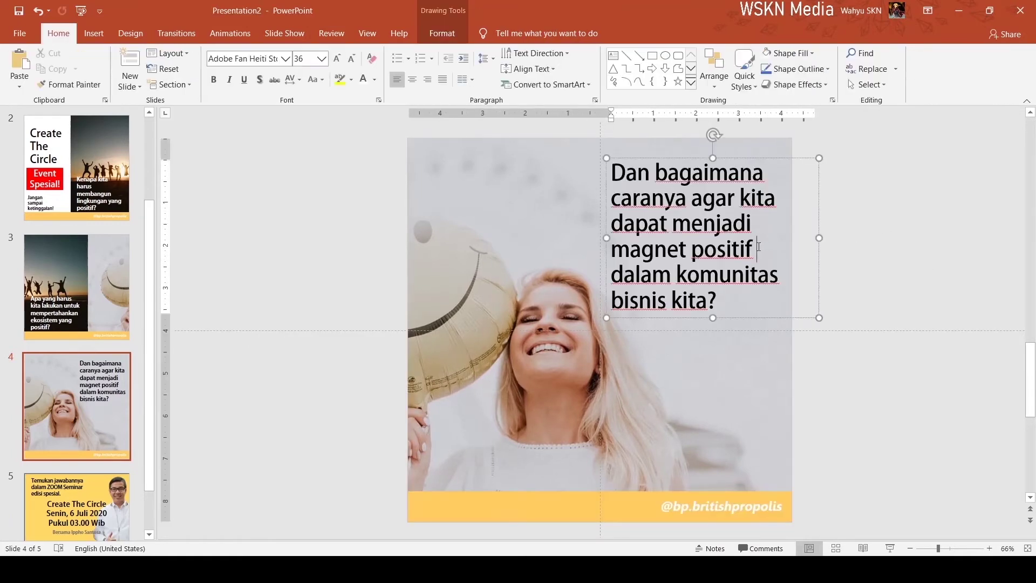
click(915, 323)
click(779, 390)
click(892, 351)
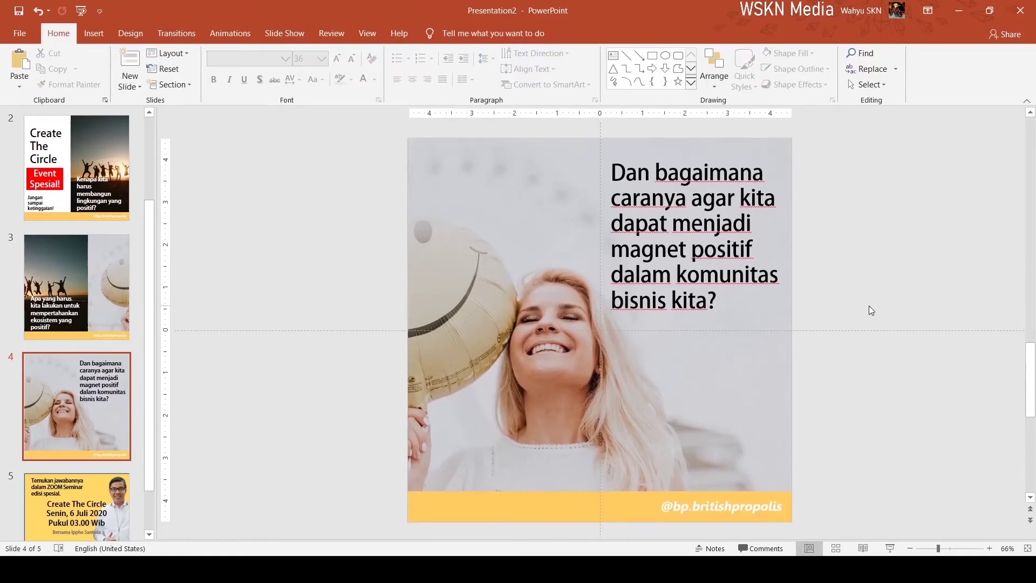
scroll(184, 392, down, 2)
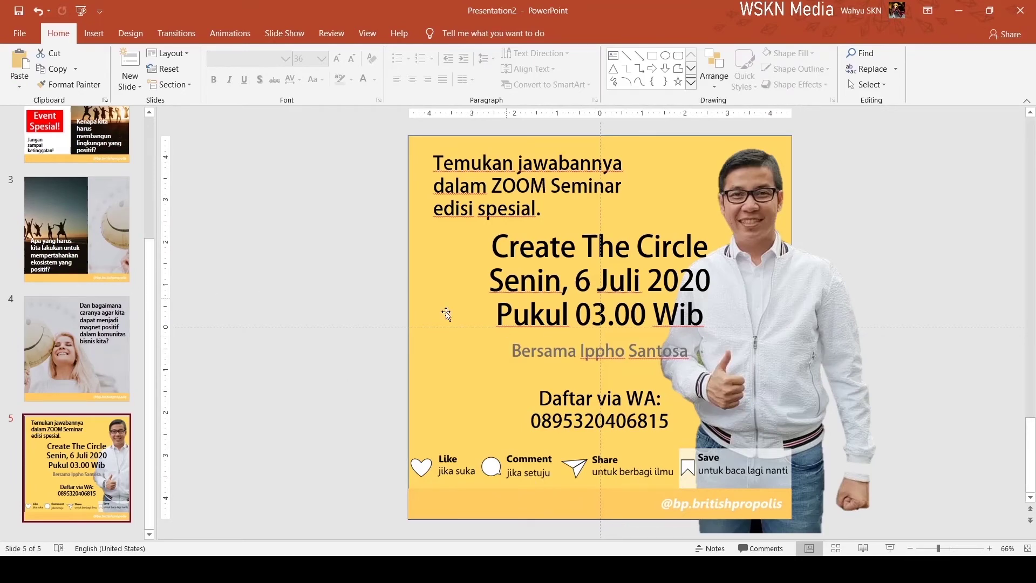
Move the text-only slide 1 below slide 5 so the Create The Circle slide leads the deck.
scroll(50, 248, up, 3)
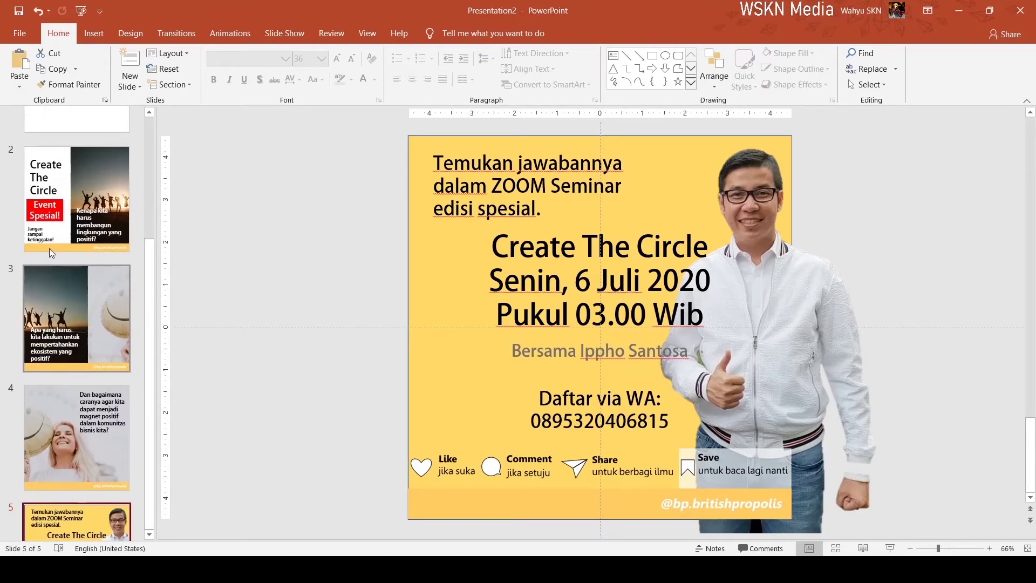
click(69, 225)
scroll(49, 223, down, 2)
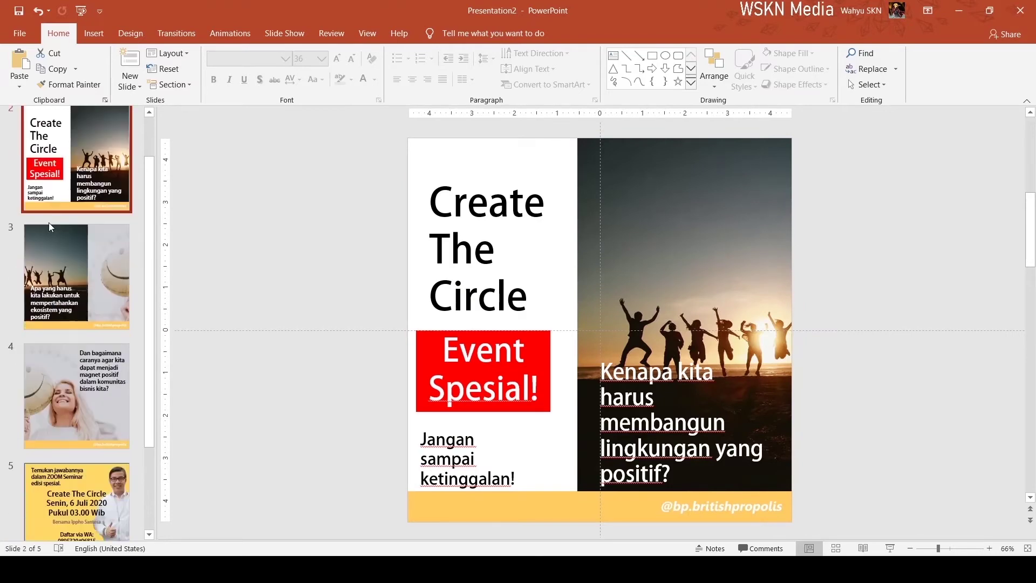
scroll(64, 220, up, 3)
drag(63, 220, 81, 519)
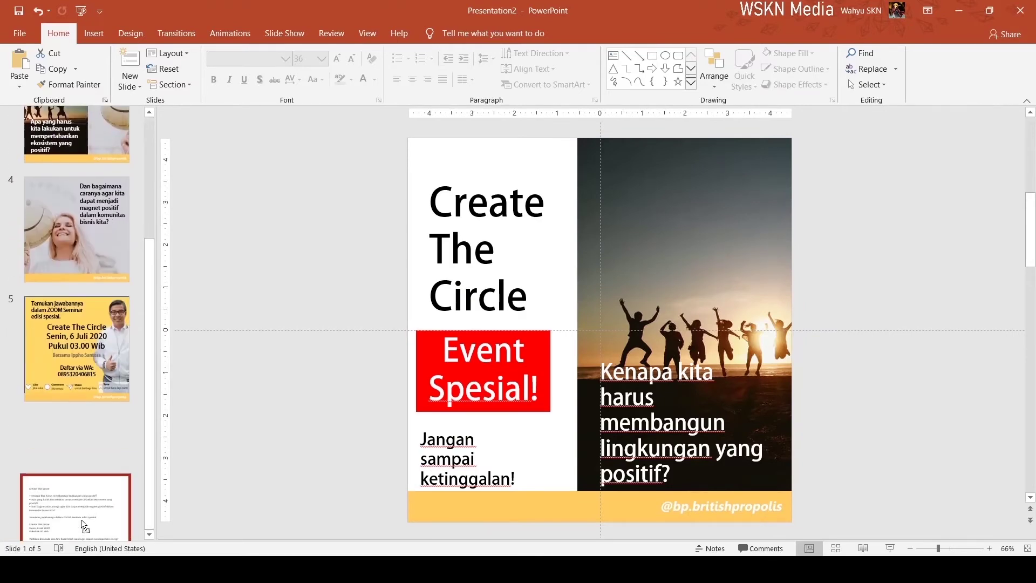
scroll(38, 110, up, 3)
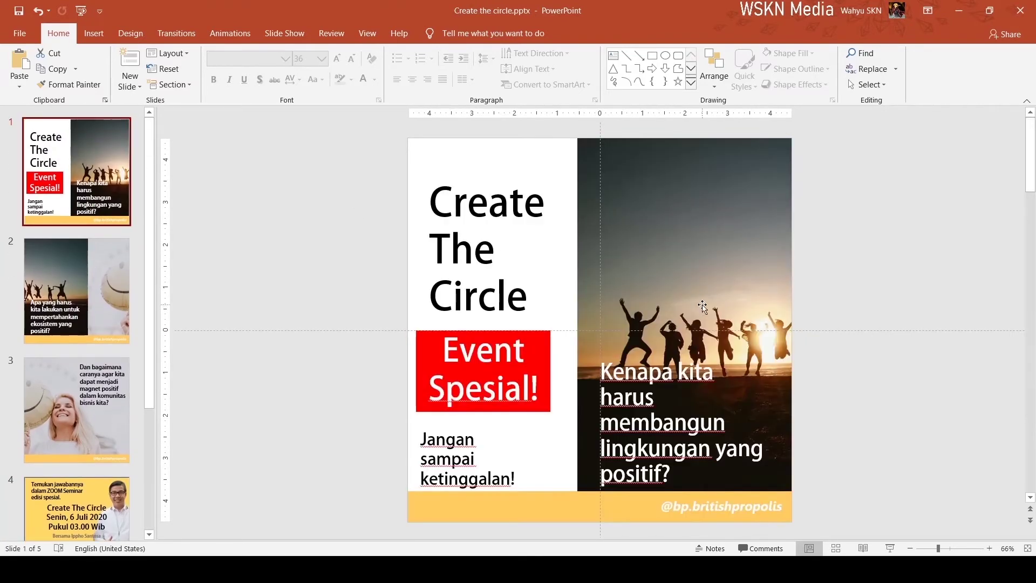
click(82, 161)
click(313, 426)
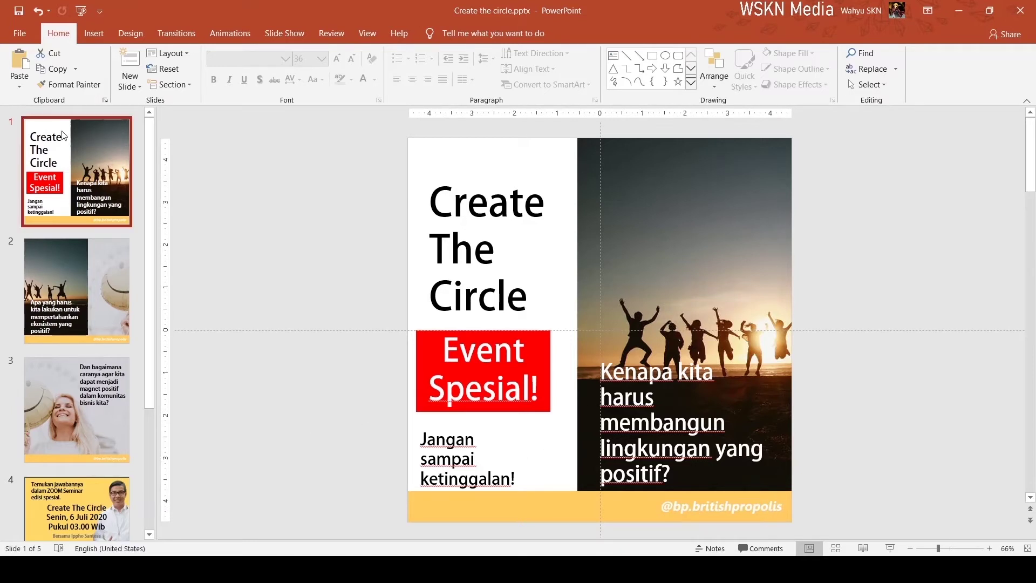
click(6, 34)
Choose This PC as the location for saving the presentation.
click(71, 214)
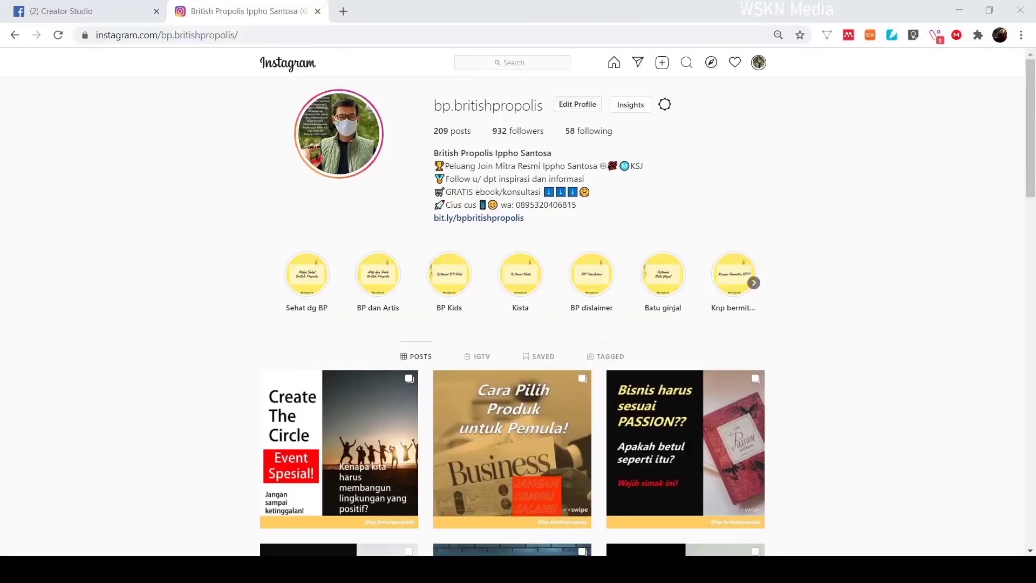
Switch to Creator Studio's Instagram posts list.
click(83, 10)
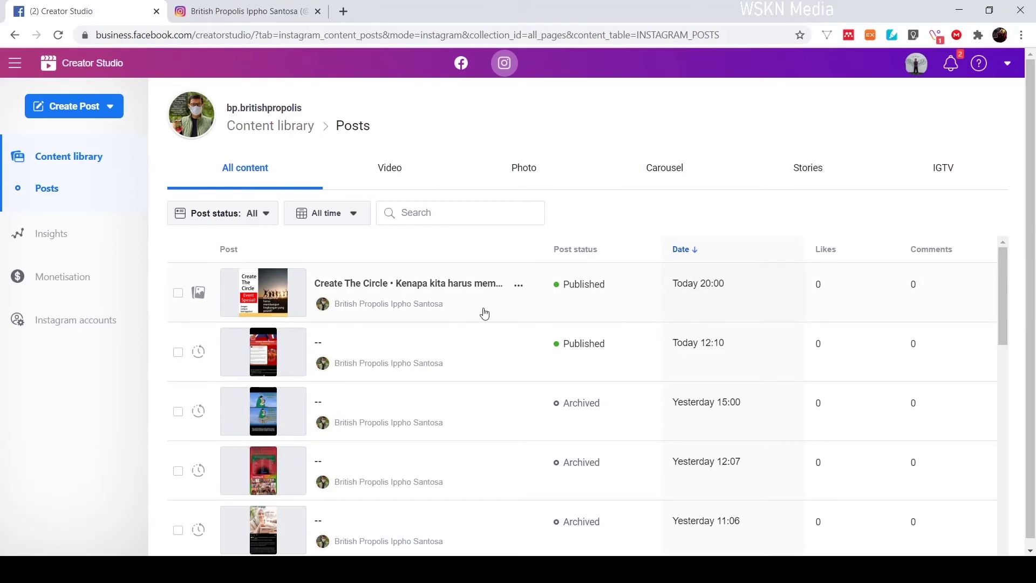
Start a new Instagram feed post and paste the prepared Create The Circle caption.
click(111, 111)
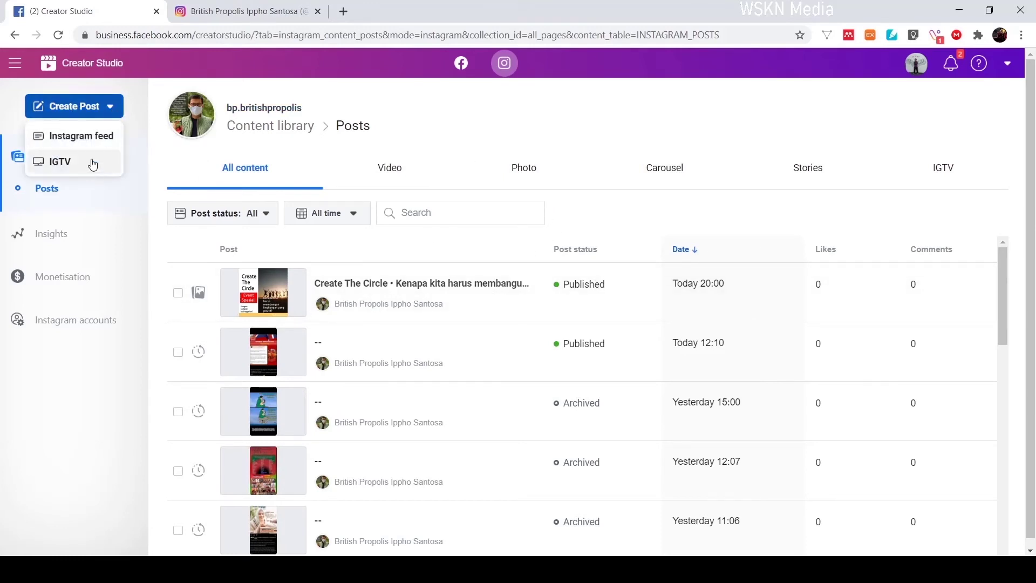
click(101, 141)
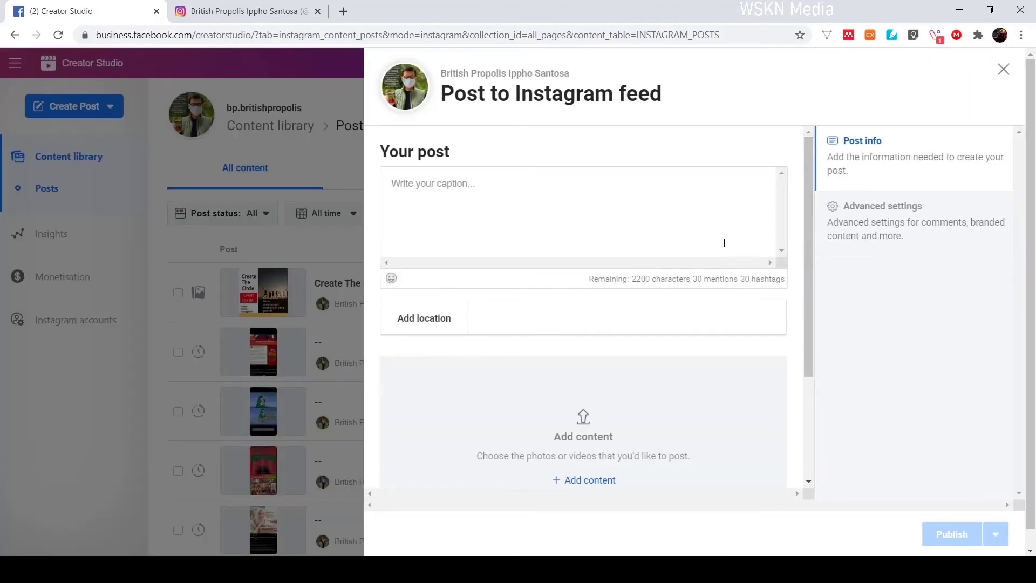
click(551, 203)
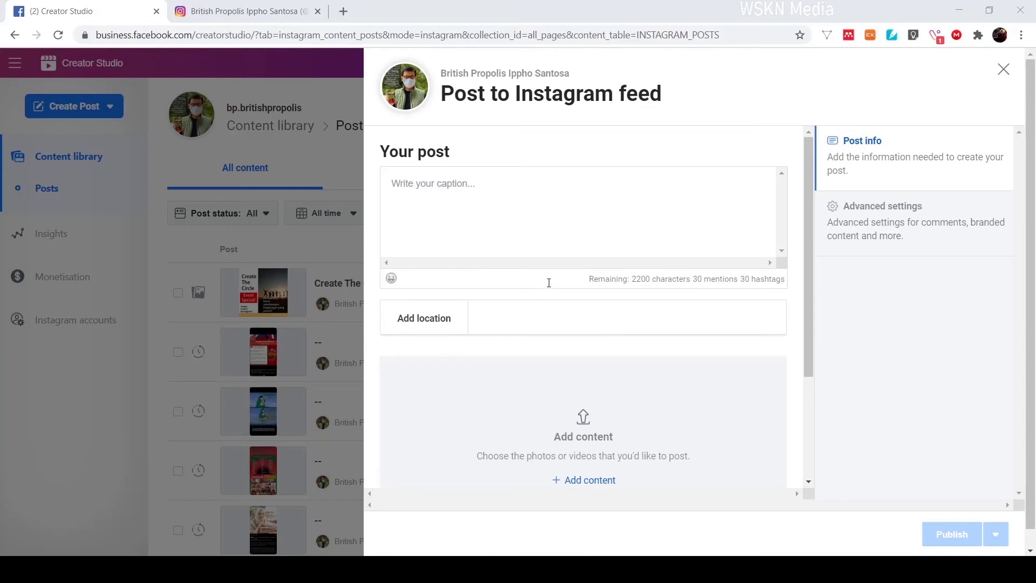
key(ctrl+v)
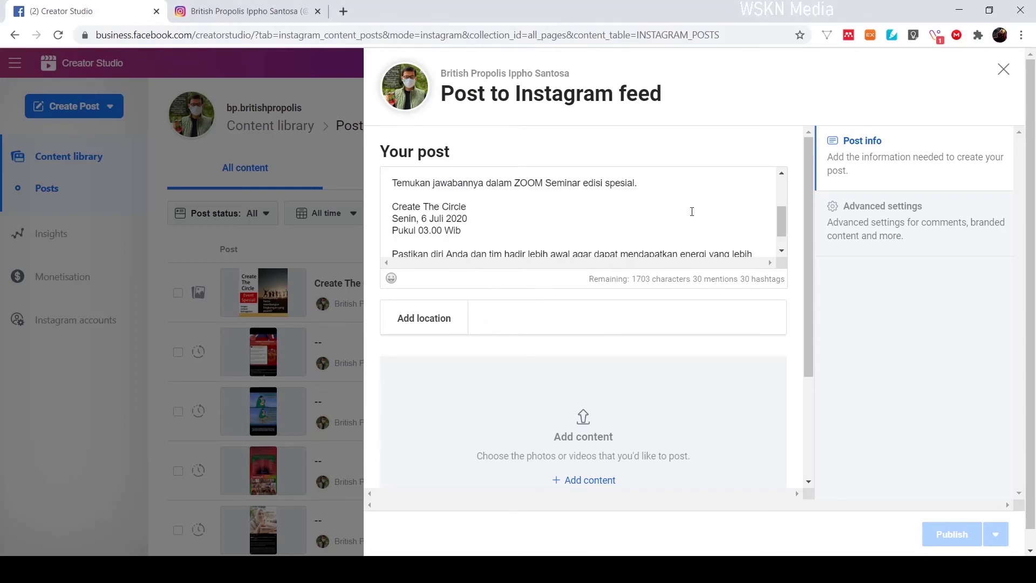
Append the hashtags #motivasibisnis #seminarzoom #gratis to the caption.
scroll(692, 211, down, 2)
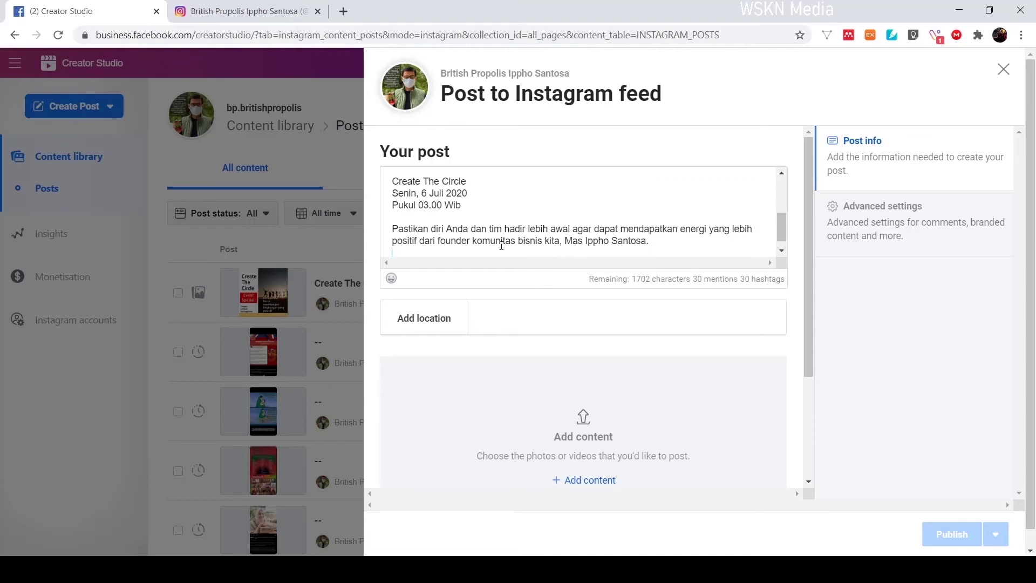
scroll(502, 246, down, 1)
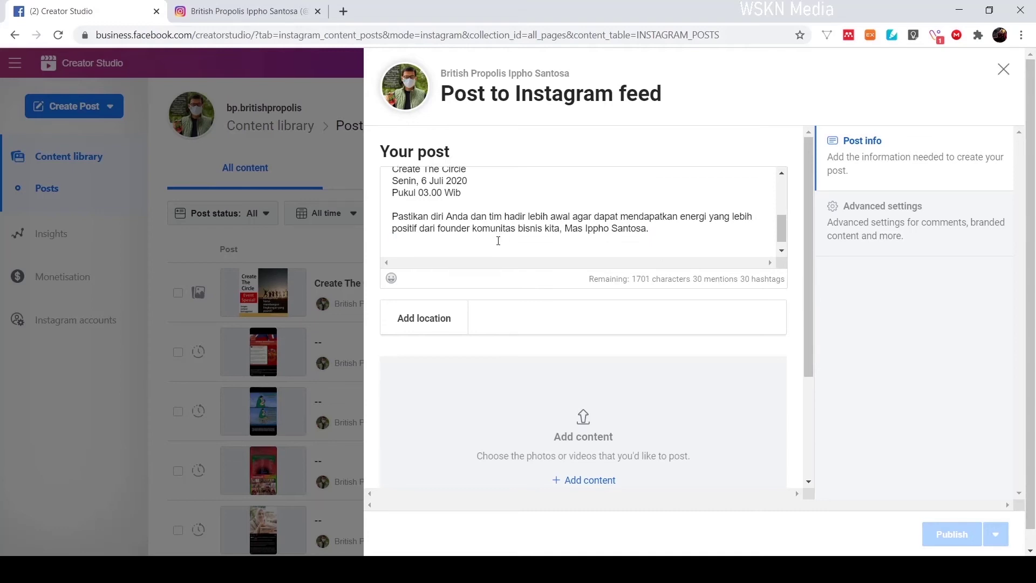
text(#motivasi)
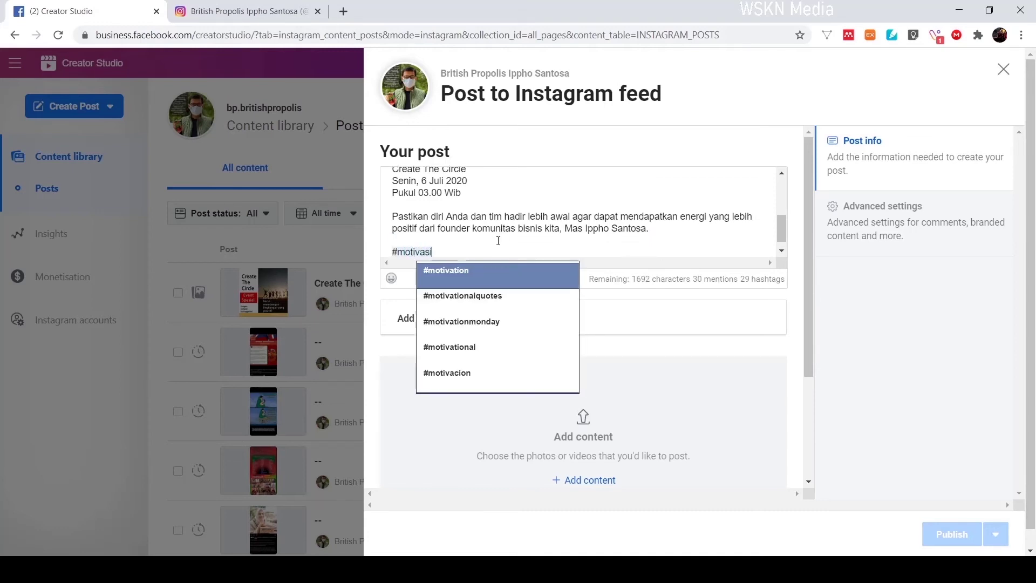
text(bisnis #)
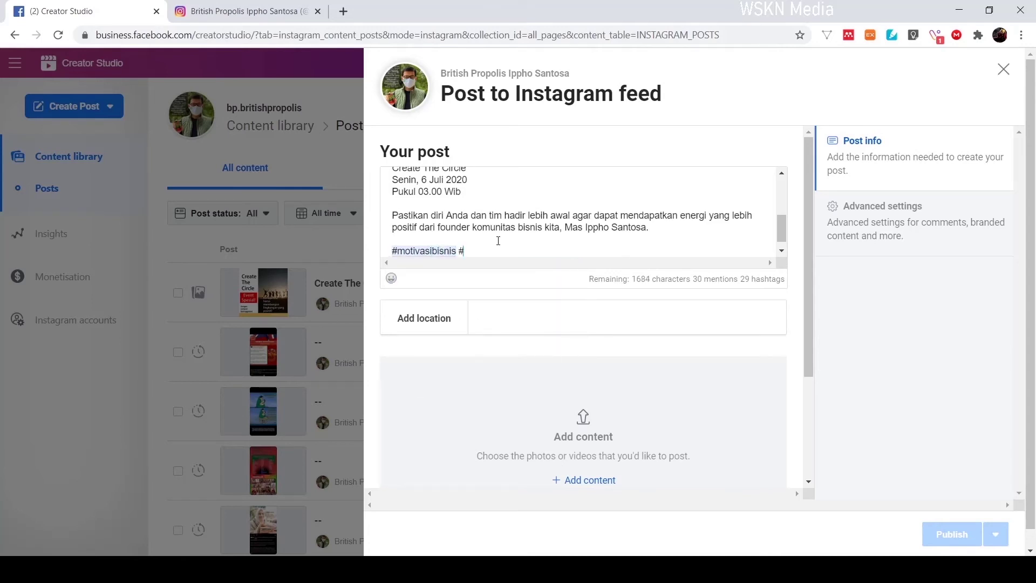
text(seminar)
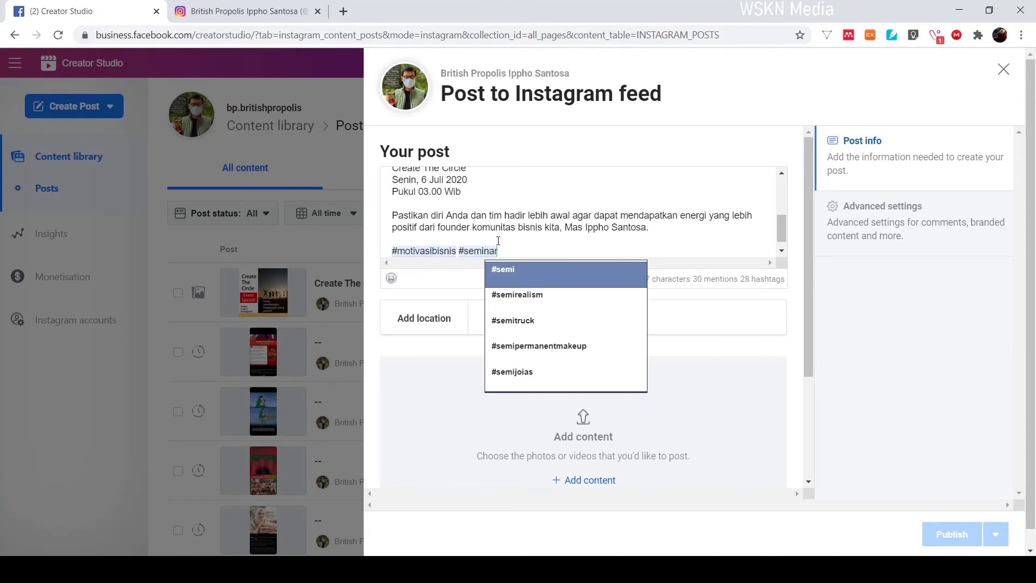
text(zoom)
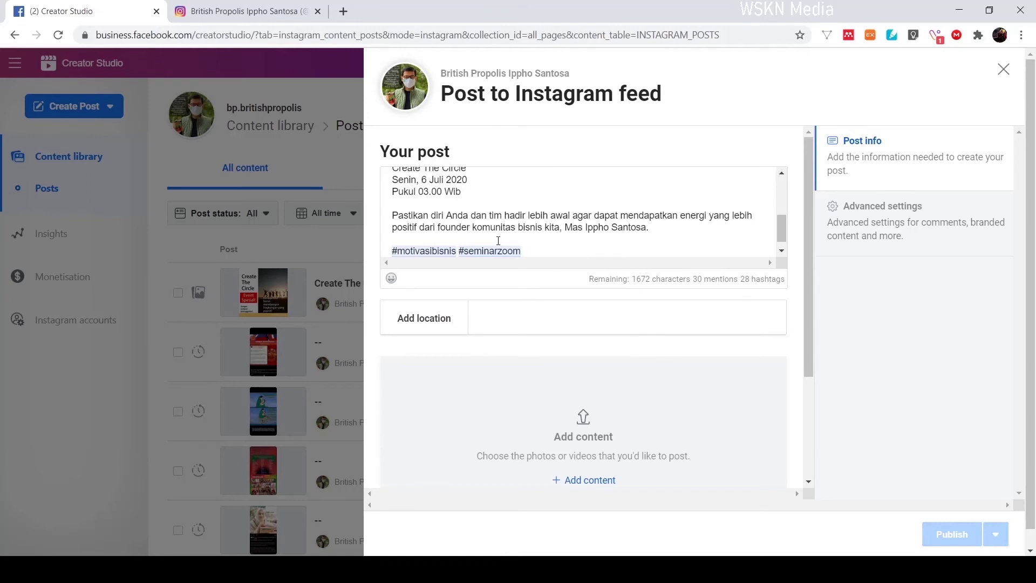
text( #grat)
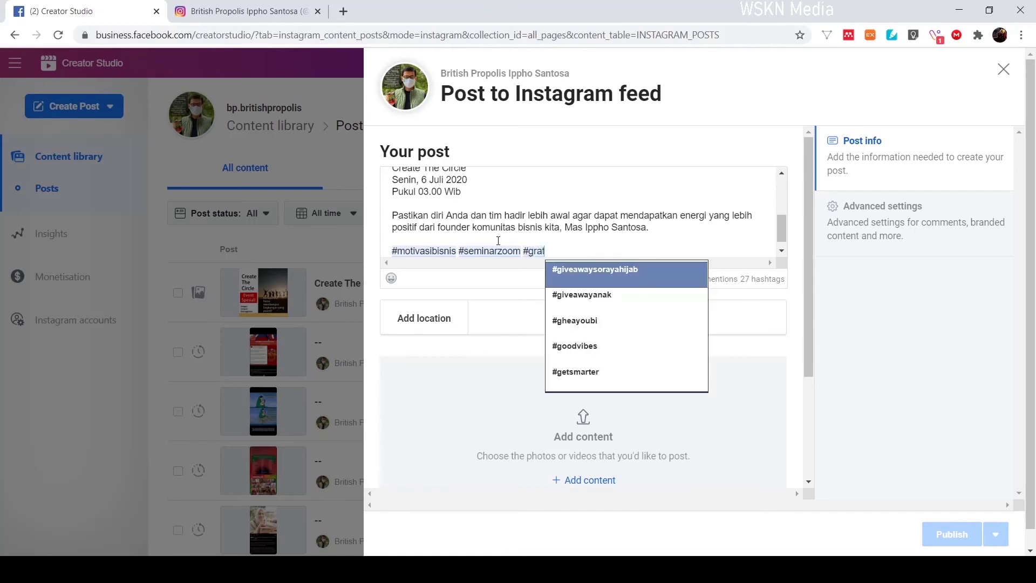
text(is)
click(487, 310)
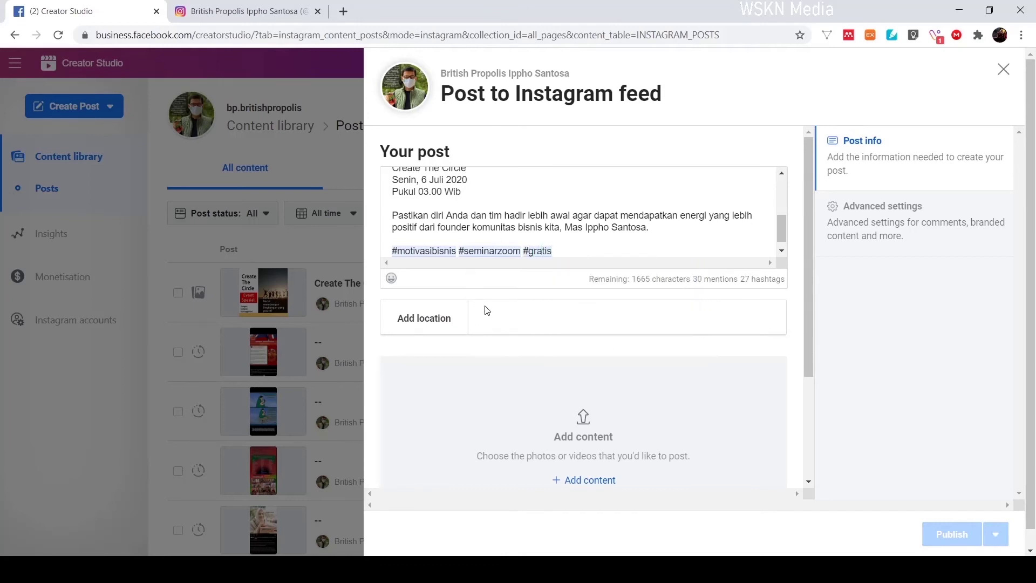
Set the post location to DKI Jakarta and bring up the options for adding images.
click(513, 317)
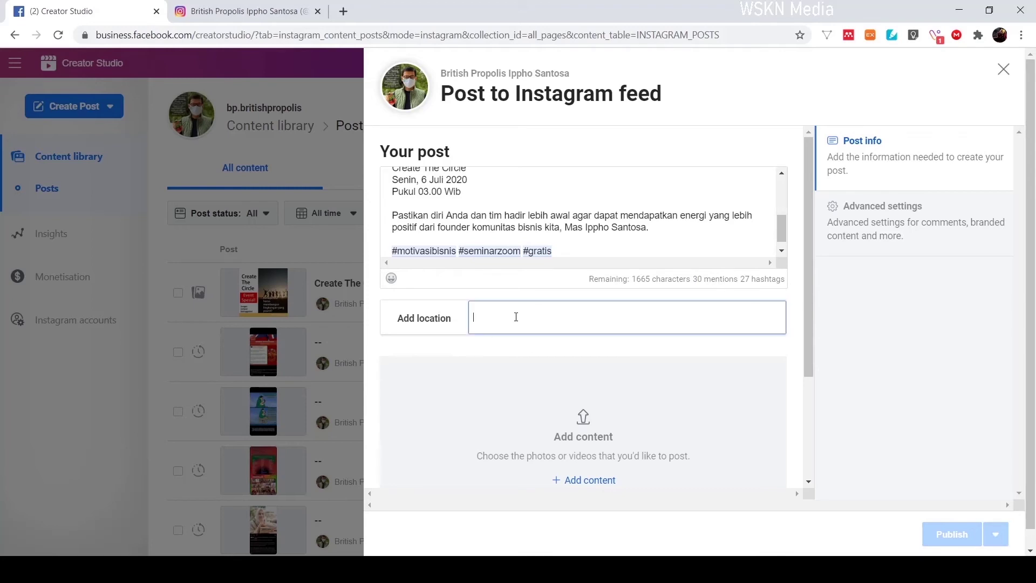
text(DKIJa)
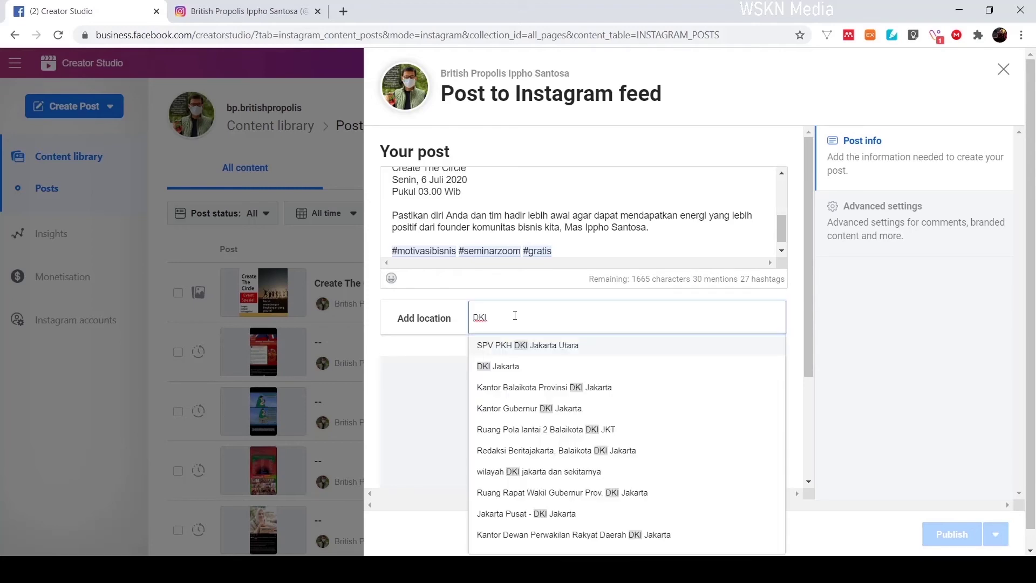
text(karta)
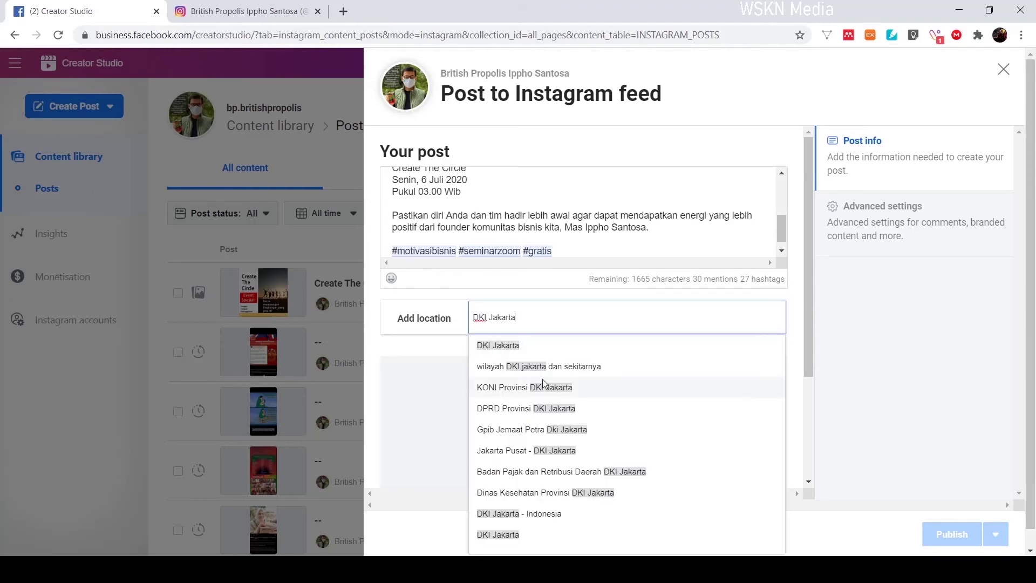
click(557, 353)
click(600, 479)
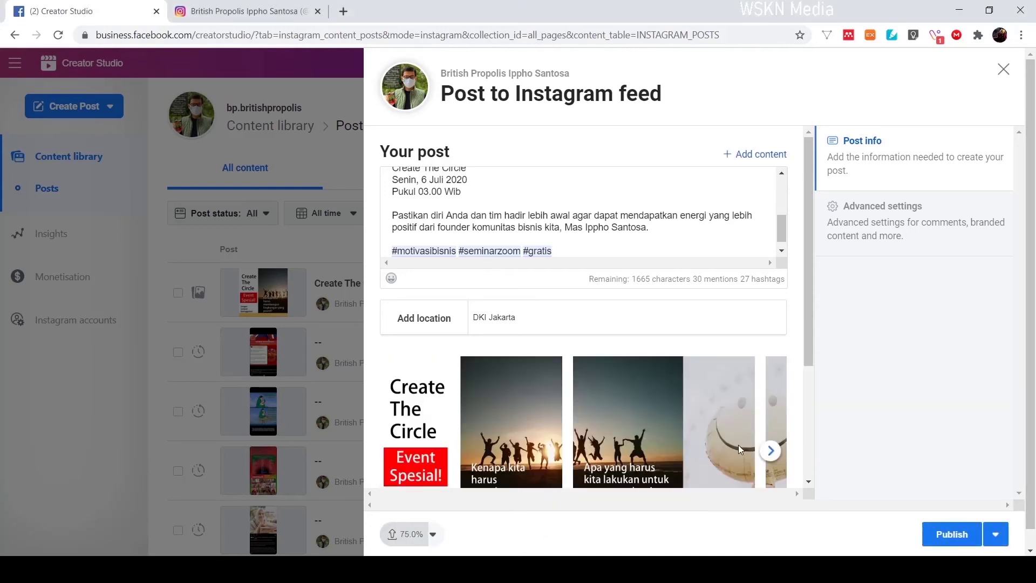
Page through the attached Create The Circle slides in the post preview.
click(774, 457)
click(773, 458)
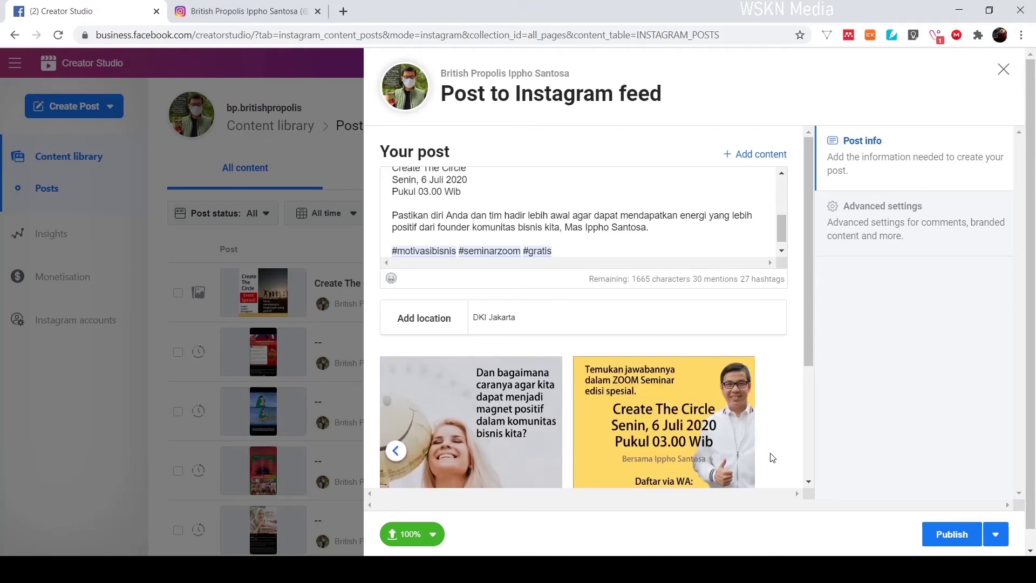
scroll(752, 439, down, 3)
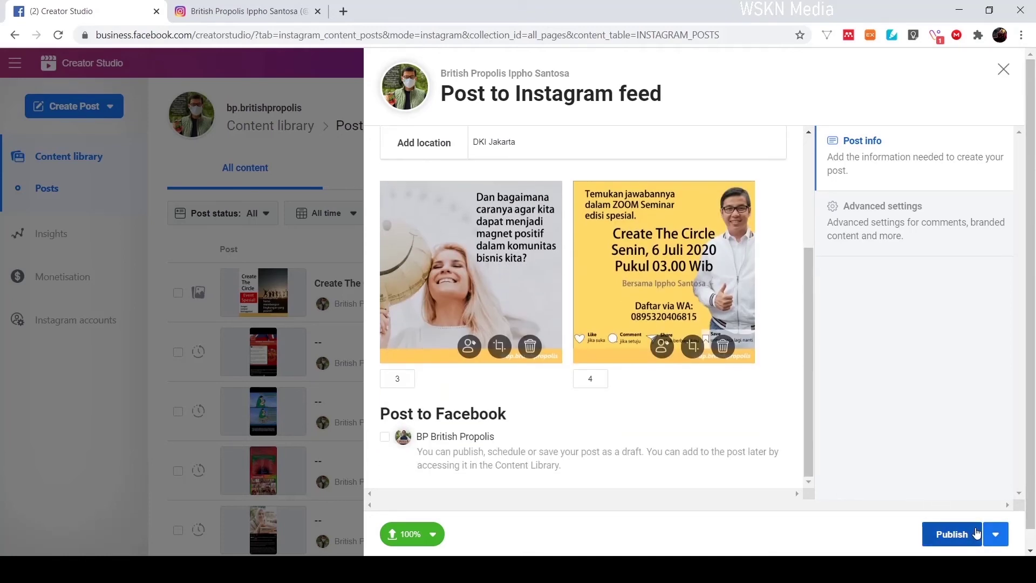
Keep the post on Publish now instead of Schedule, then go to the Instagram profile.
click(993, 537)
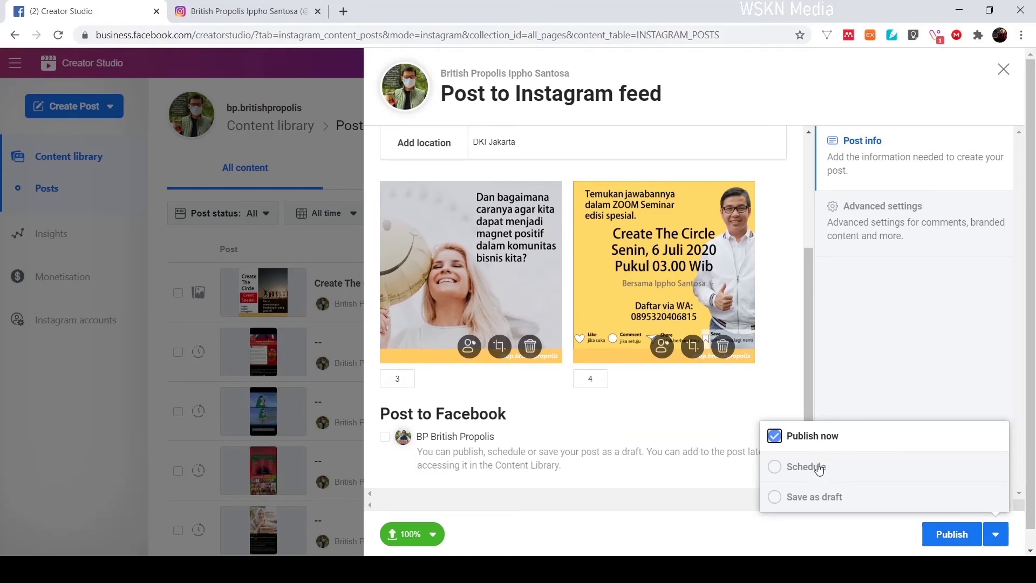
click(814, 467)
click(809, 374)
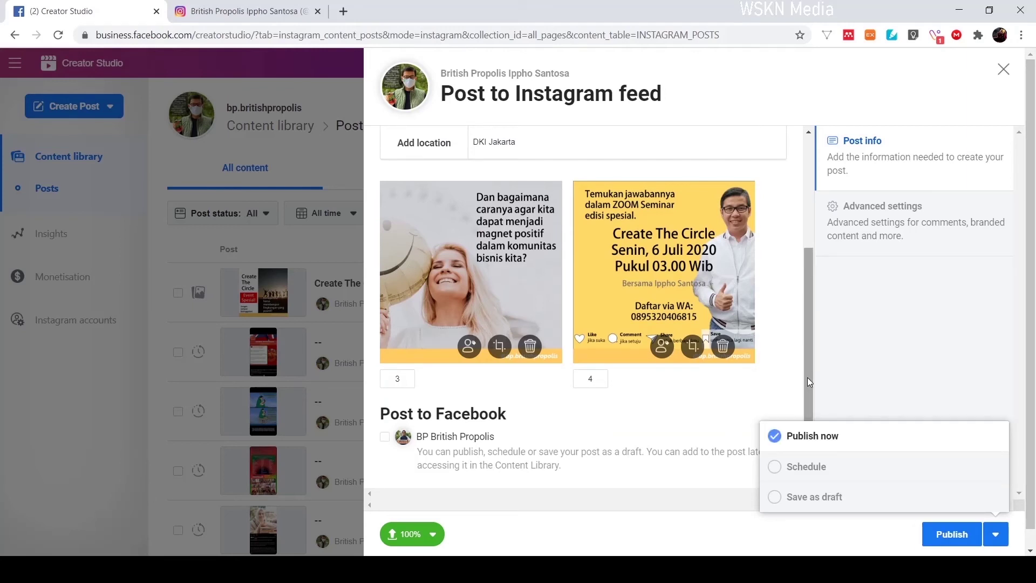
key(ctrl+Tab)
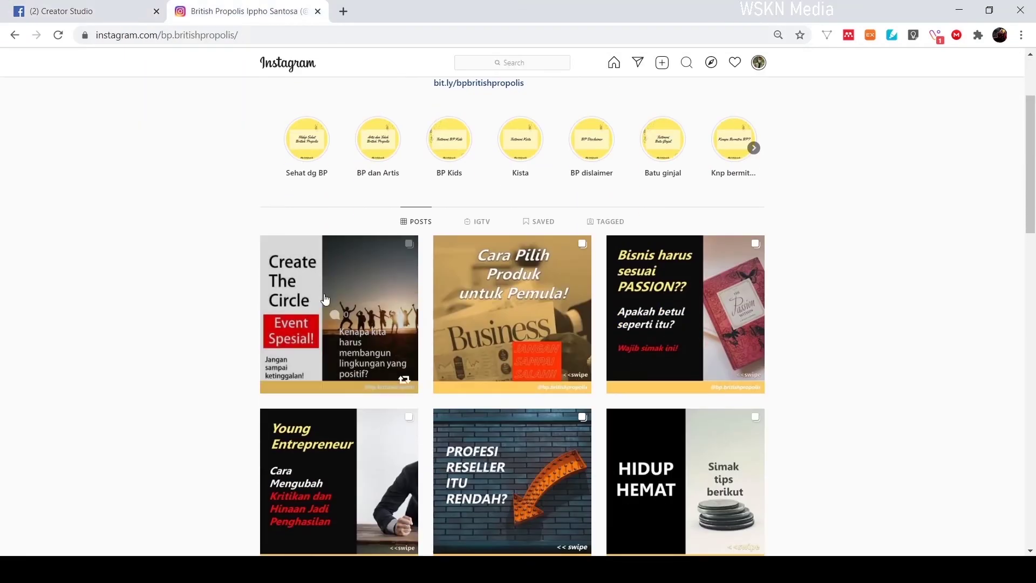
Open the Create The Circle post from the profile grid and advance to its second slide.
click(324, 293)
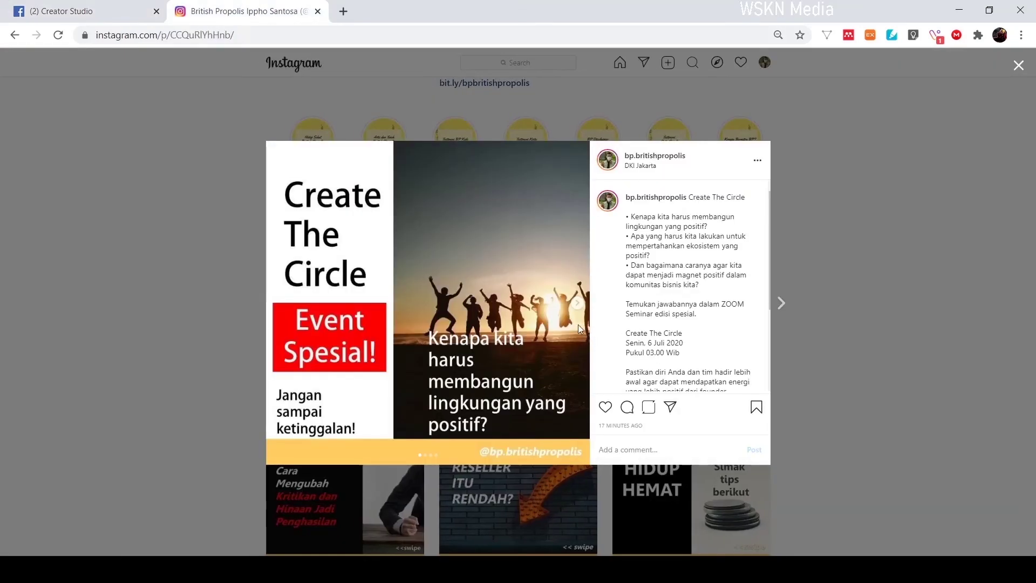
click(577, 303)
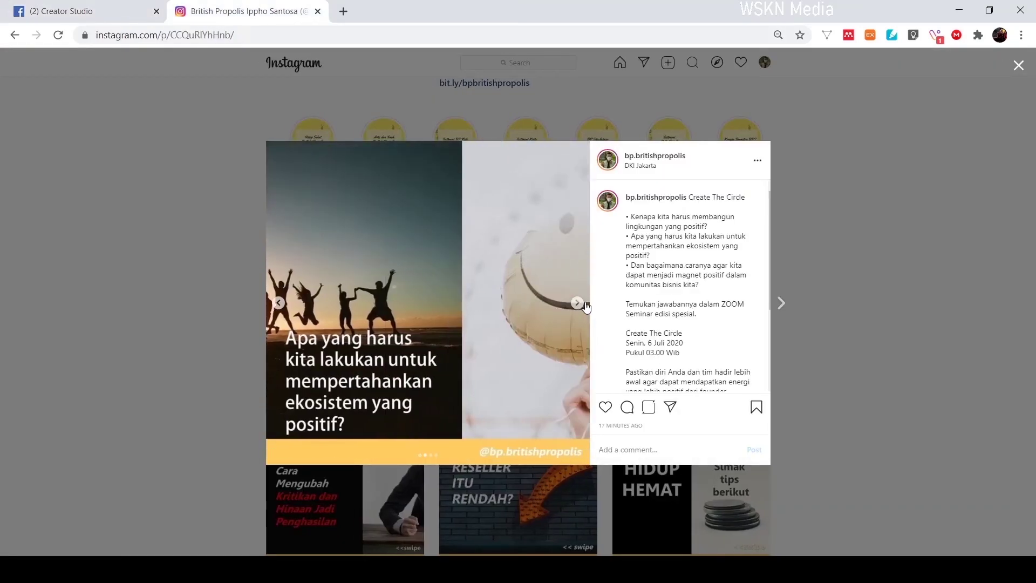